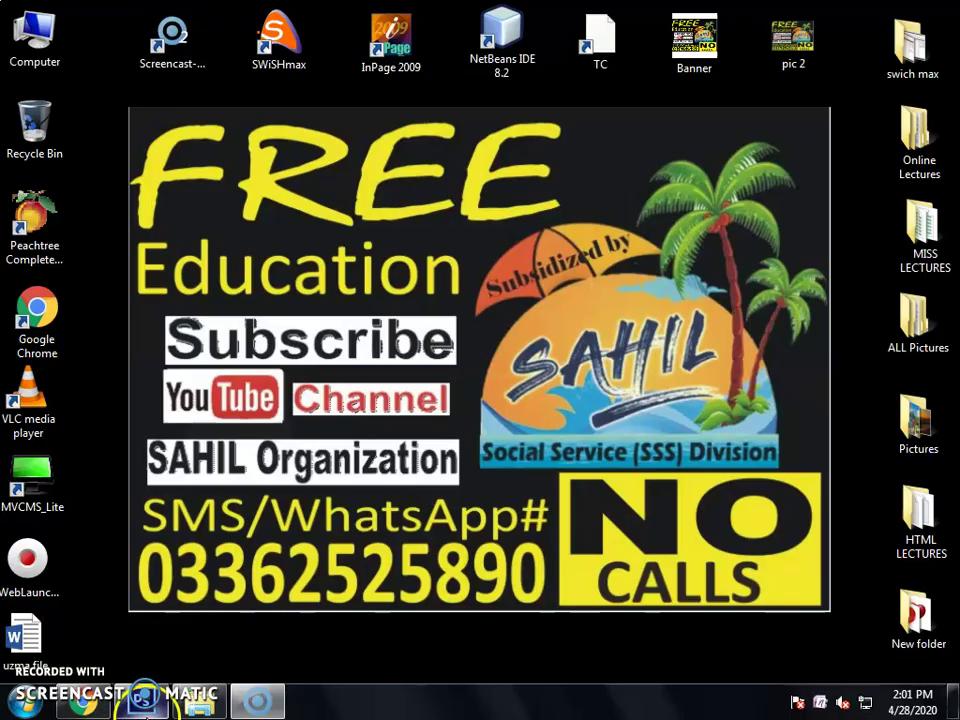
# Restore the Photoshop window from its taskbar button.
pyautogui.click(143, 700)
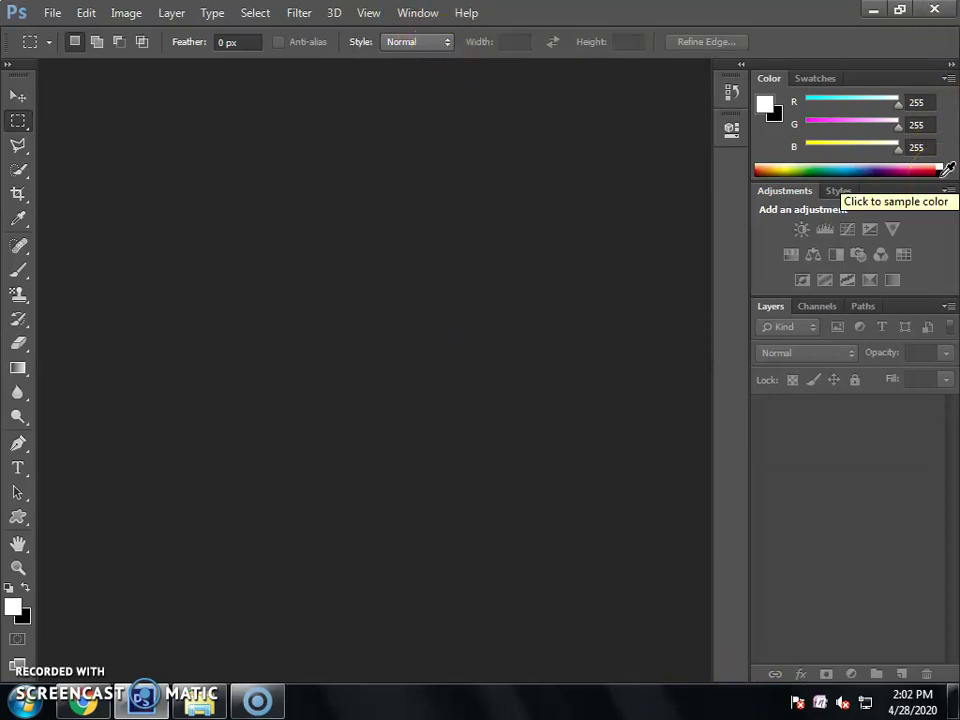
# Open the smiling woman's orange-background portrait from the PHOTO folder via File > Open.
pyautogui.click(923, 172)
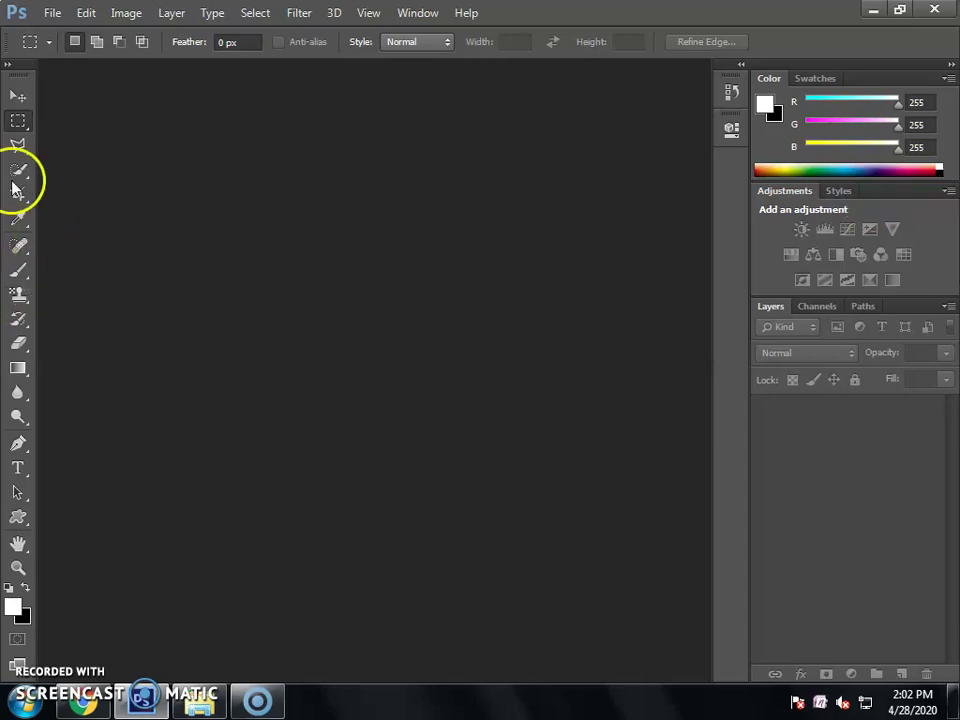
pyautogui.click(52, 14)
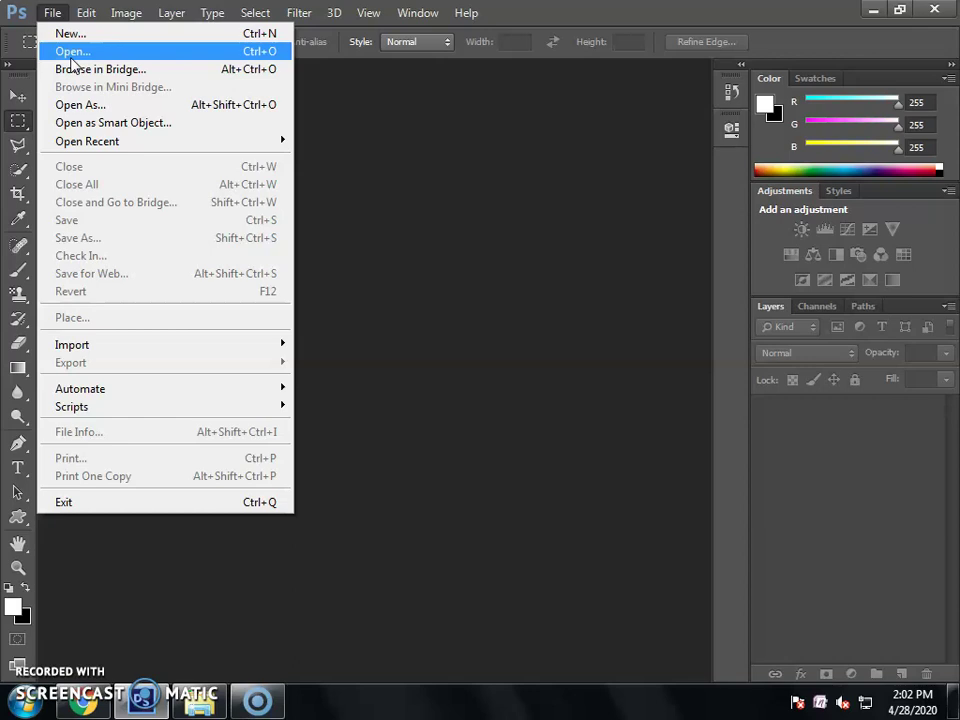
pyautogui.click(62, 51)
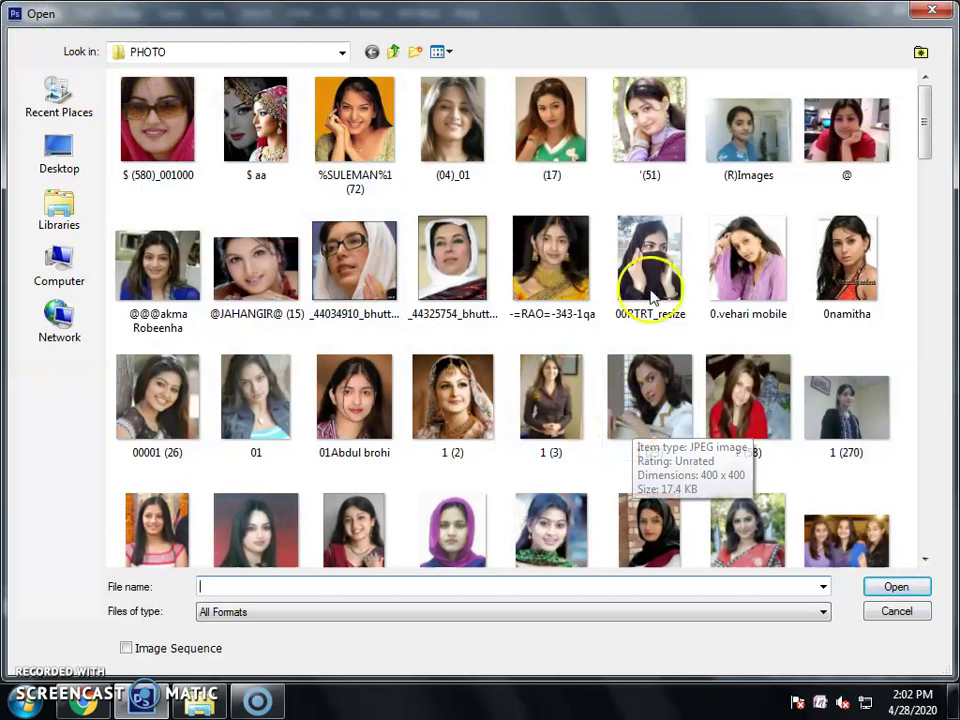
pyautogui.doubleClick(362, 122)
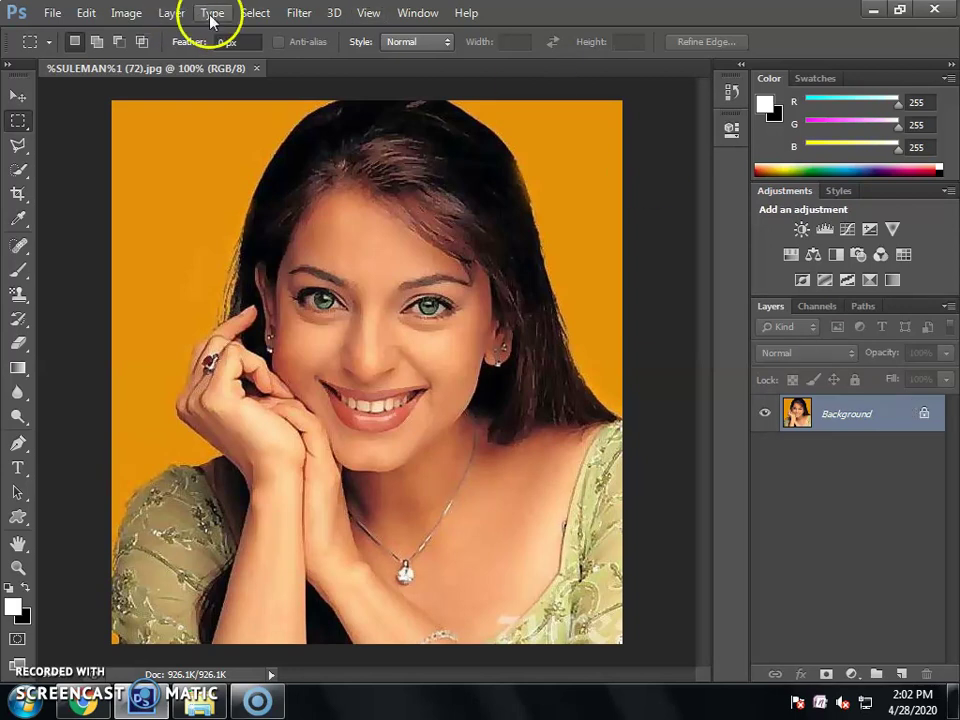
# Convert the locked Background layer into an editable layer named Layer 0.
pyautogui.click(417, 12)
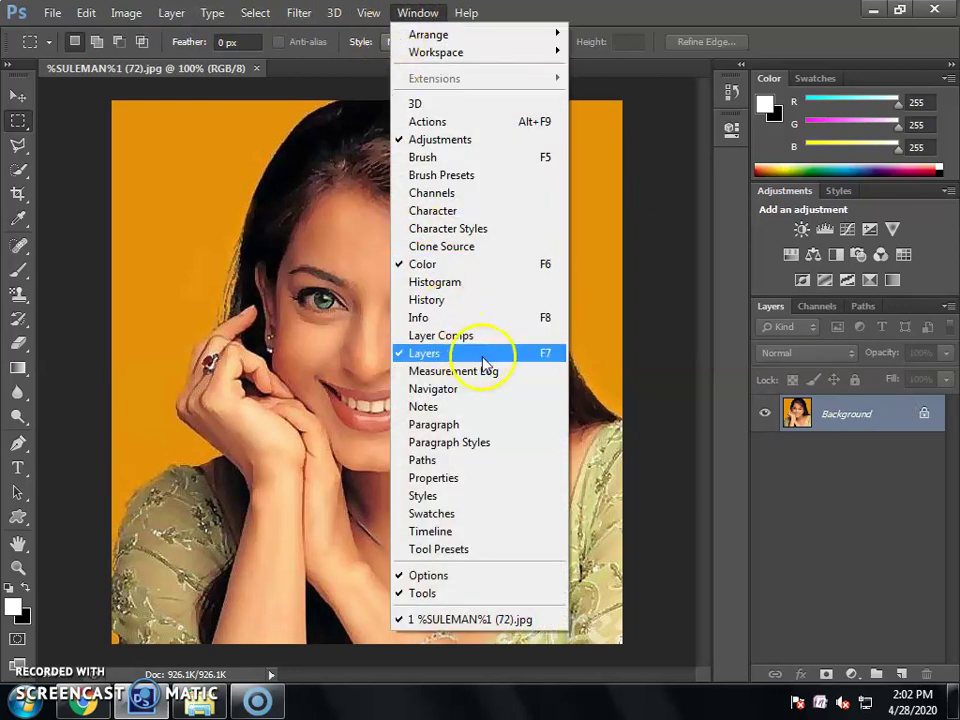
pyautogui.click(690, 473)
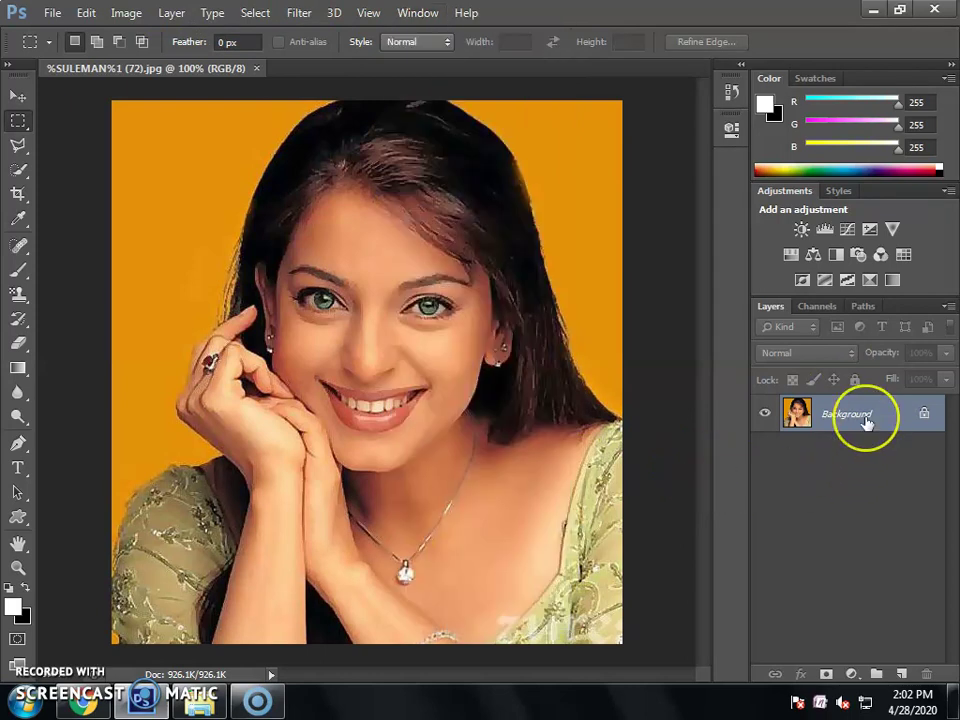
pyautogui.click(922, 425)
pyautogui.doubleClick(849, 418)
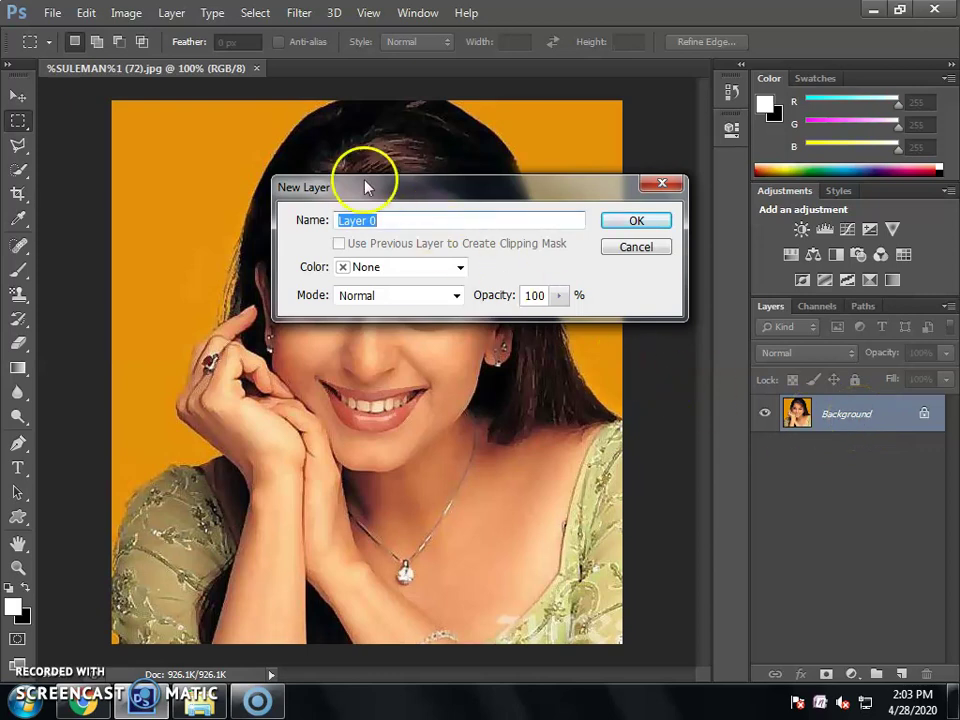
pyautogui.click(619, 223)
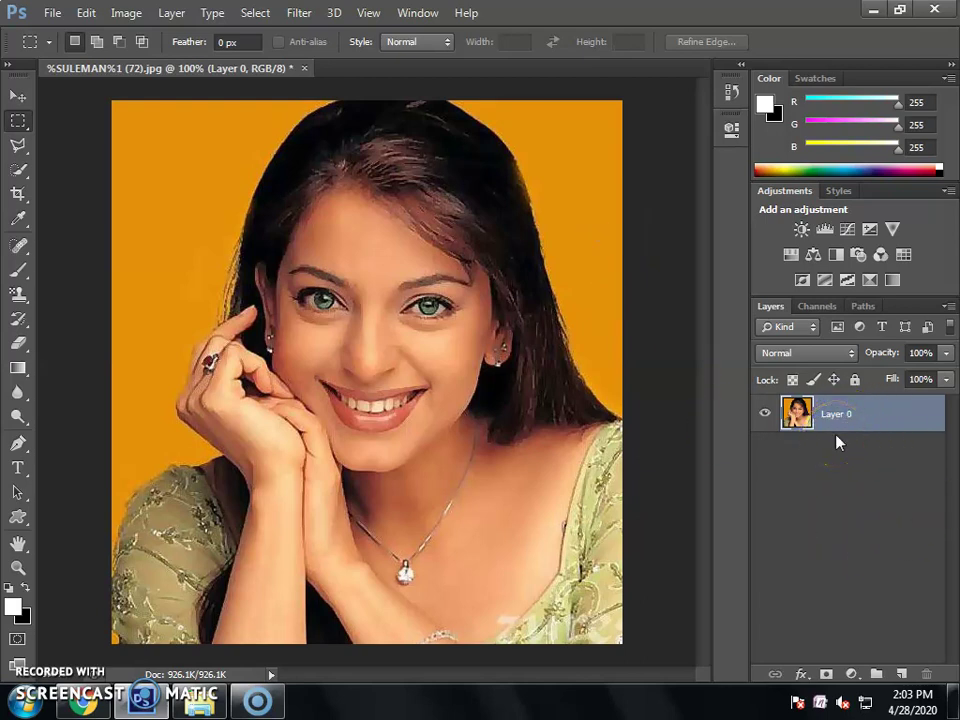
pyautogui.click(816, 452)
pyautogui.click(485, 512)
pyautogui.click(480, 498)
pyautogui.click(495, 420)
# Select the Move tool and open Filter > Filter Gallery on the portrait.
pyautogui.click(296, 209)
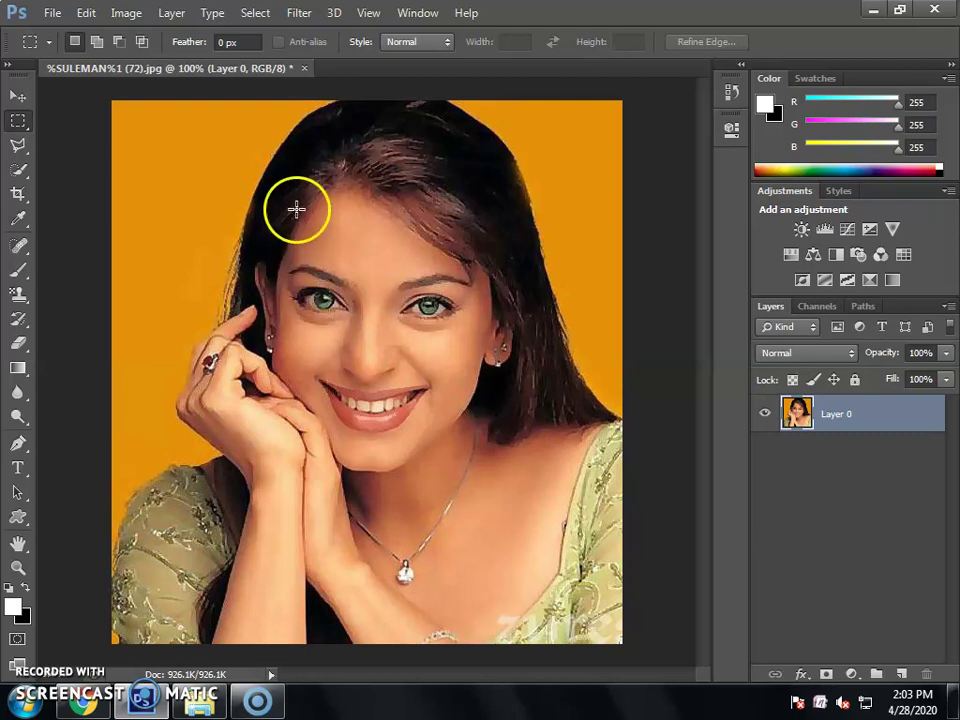
pyautogui.click(17, 96)
pyautogui.click(368, 13)
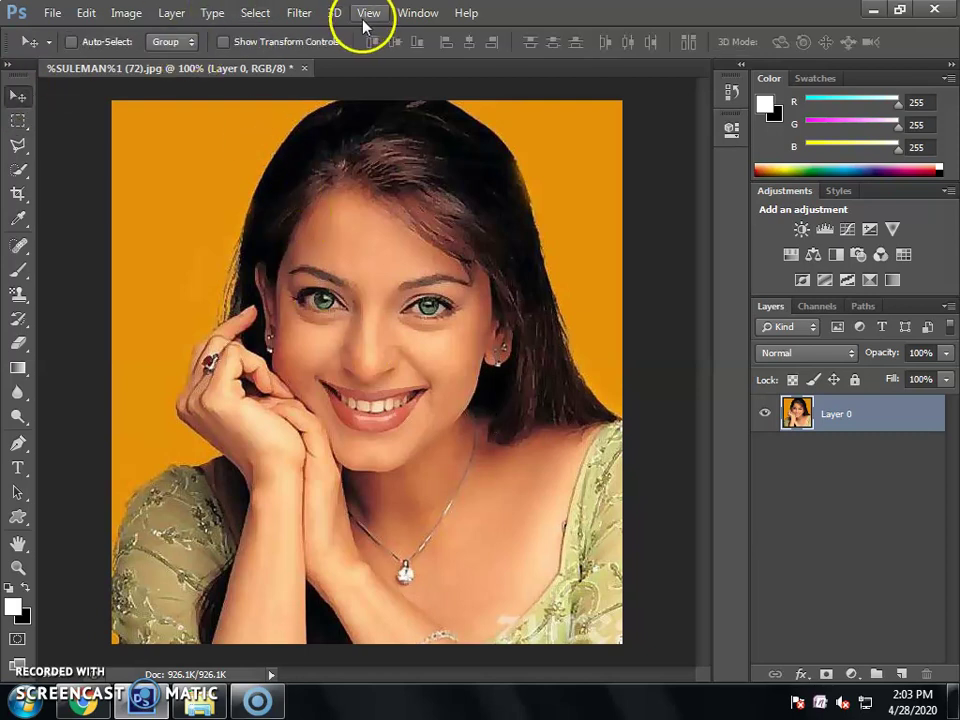
pyautogui.click(303, 22)
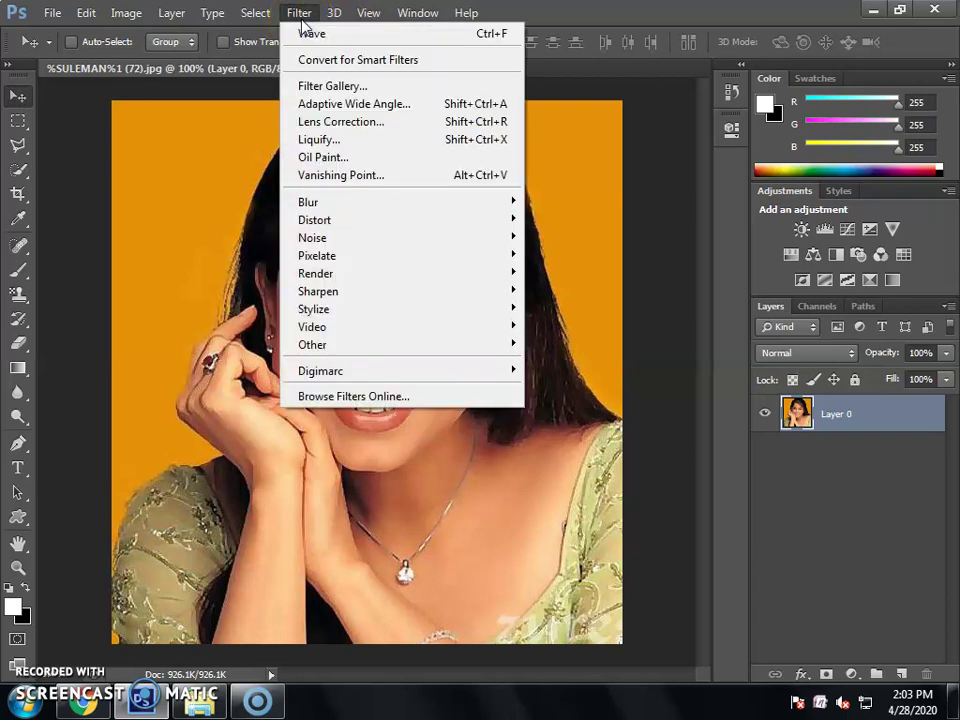
pyautogui.click(316, 88)
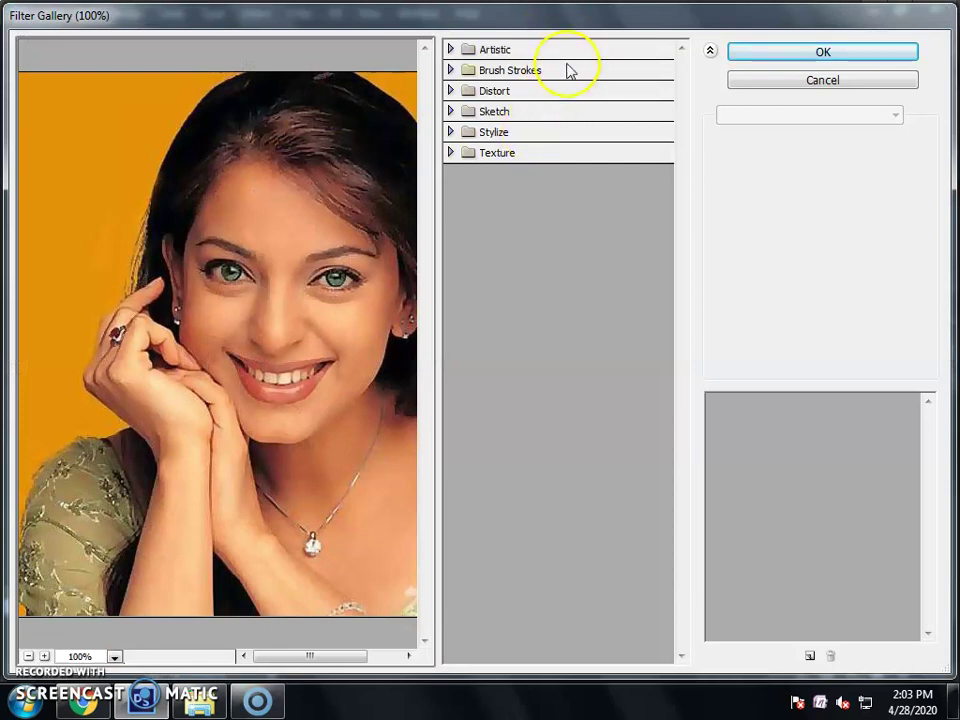
# Preview Artistic filters such as Poster Edges, Sponge, Watercolor and Plastic Wrap, ending on Rough Pastels.
pyautogui.click(497, 55)
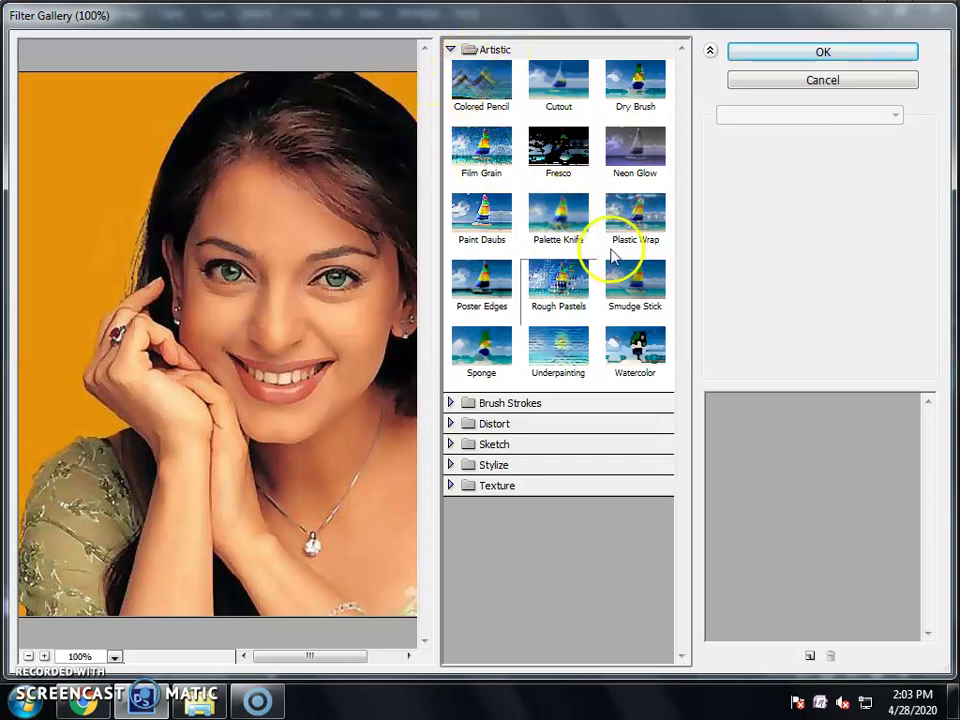
pyautogui.click(533, 287)
pyautogui.click(489, 283)
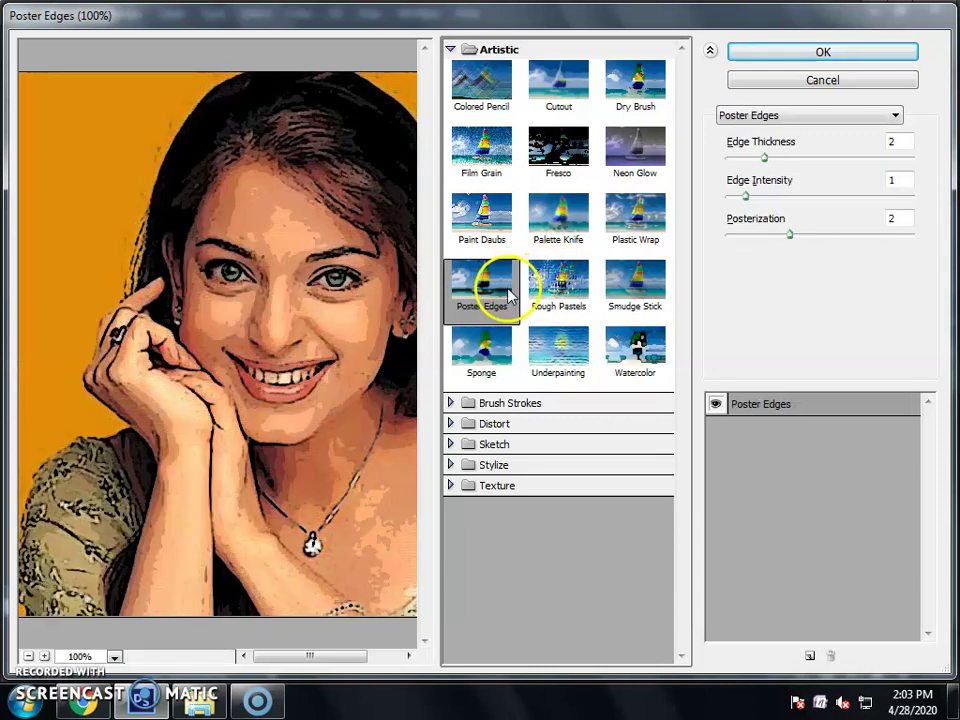
pyautogui.click(531, 340)
pyautogui.click(480, 345)
pyautogui.click(625, 345)
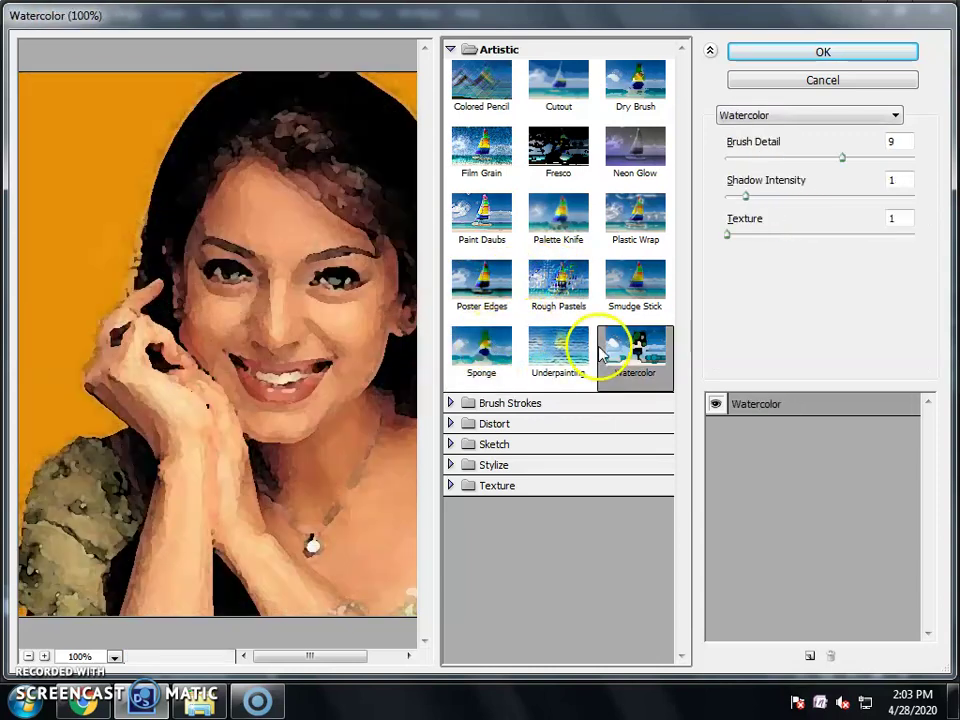
pyautogui.click(558, 279)
pyautogui.click(614, 280)
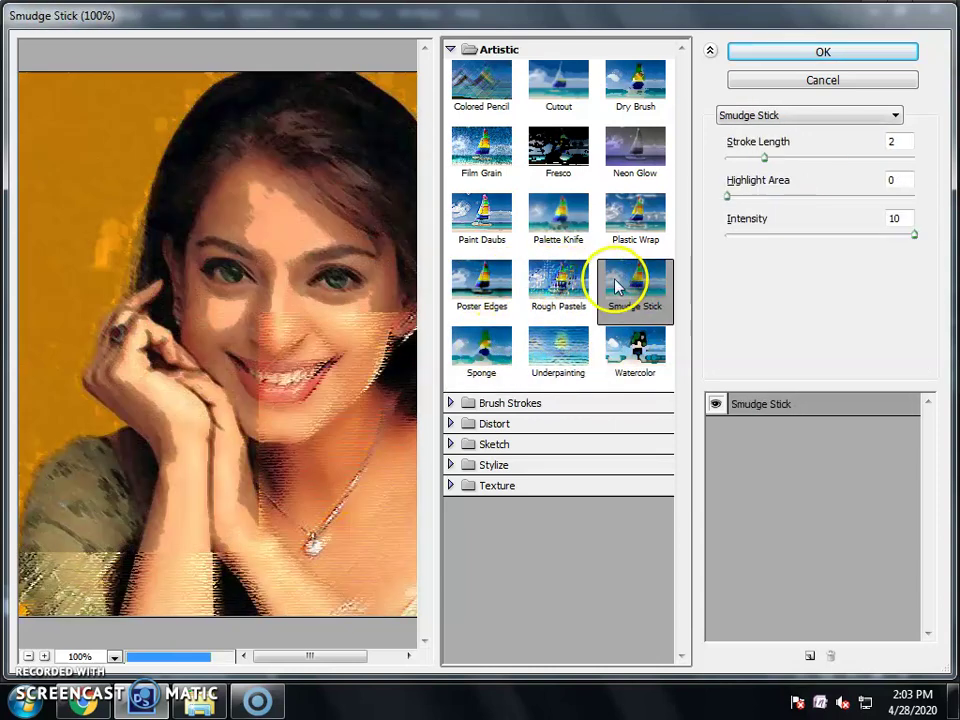
pyautogui.click(612, 210)
pyautogui.click(560, 280)
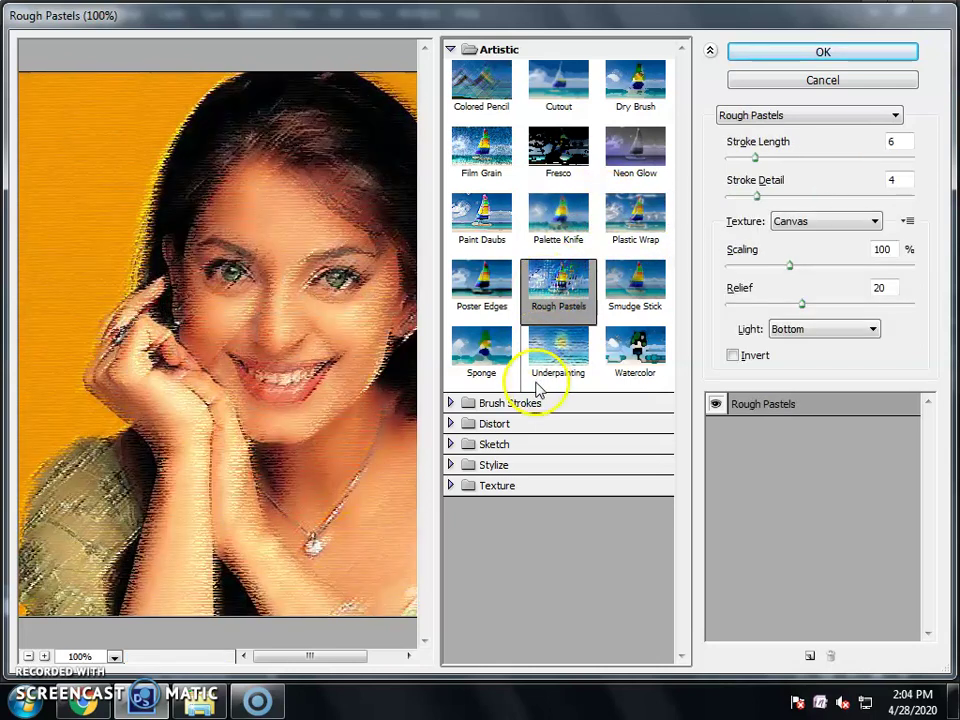
# Preview Brush Strokes filters (Accented Edges, Ink Outlines, Sprayed Strokes, Sumi-e), settling on Dark Strokes.
pyautogui.click(508, 404)
pyautogui.click(475, 440)
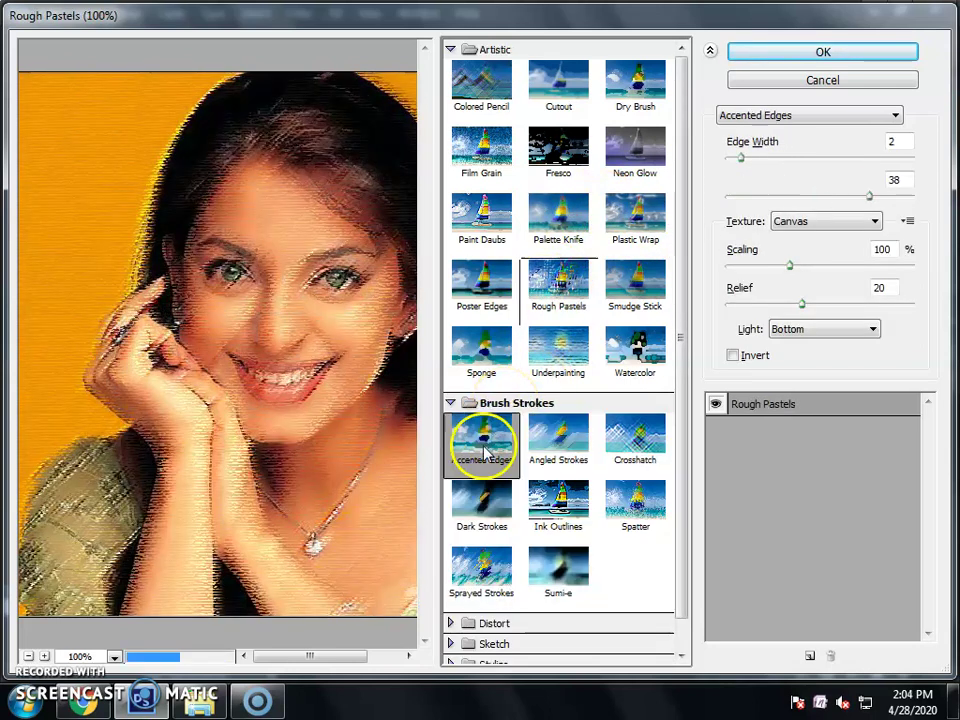
pyautogui.click(540, 505)
pyautogui.click(478, 508)
pyautogui.click(486, 572)
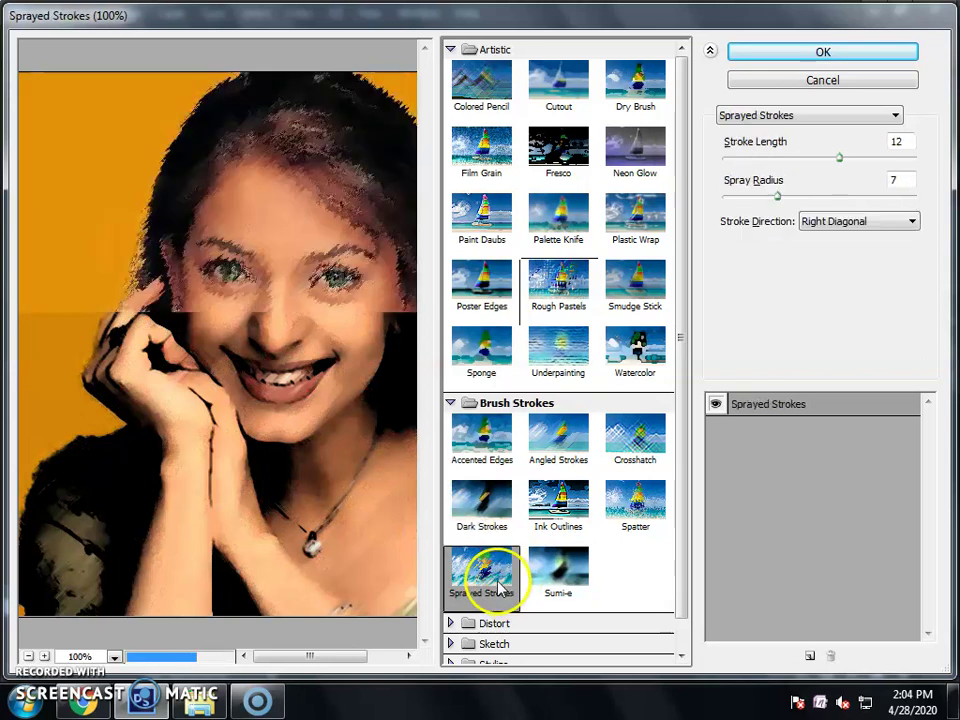
pyautogui.click(550, 565)
pyautogui.click(484, 572)
pyautogui.click(485, 515)
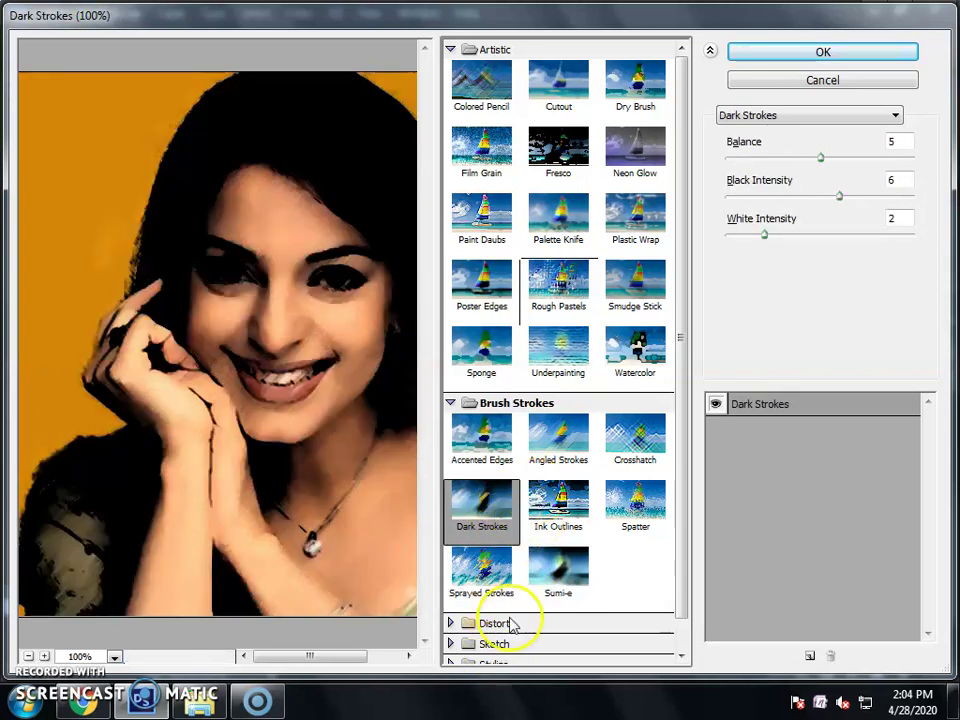
# Preview the Distort filters Diffuse Glow, Glass and Ocean Ripple.
pyautogui.click(450, 49)
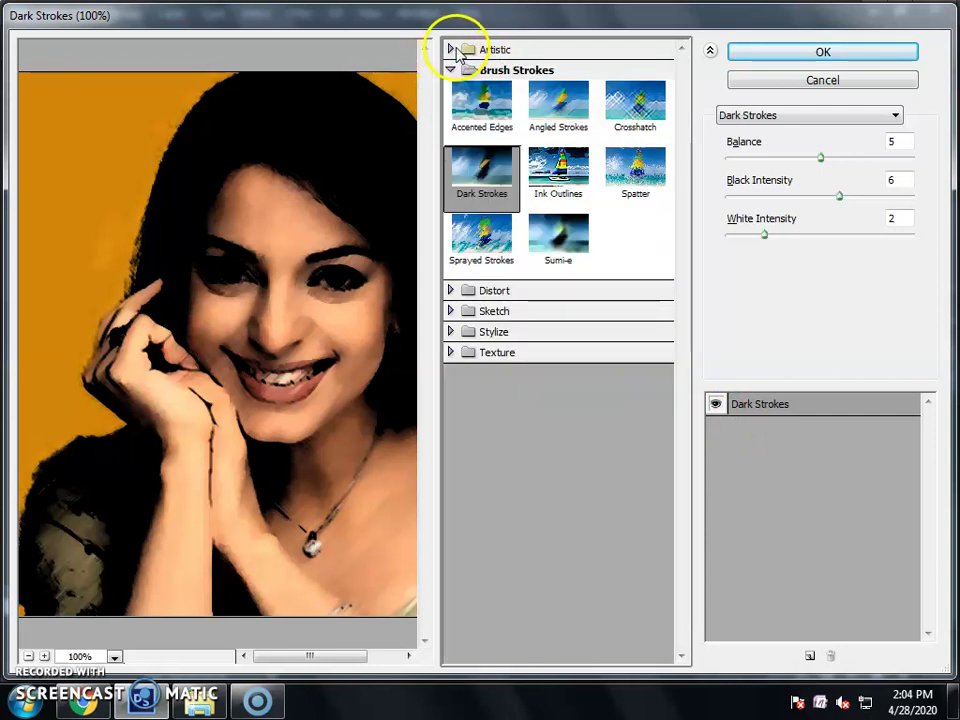
pyautogui.click(482, 70)
pyautogui.click(482, 90)
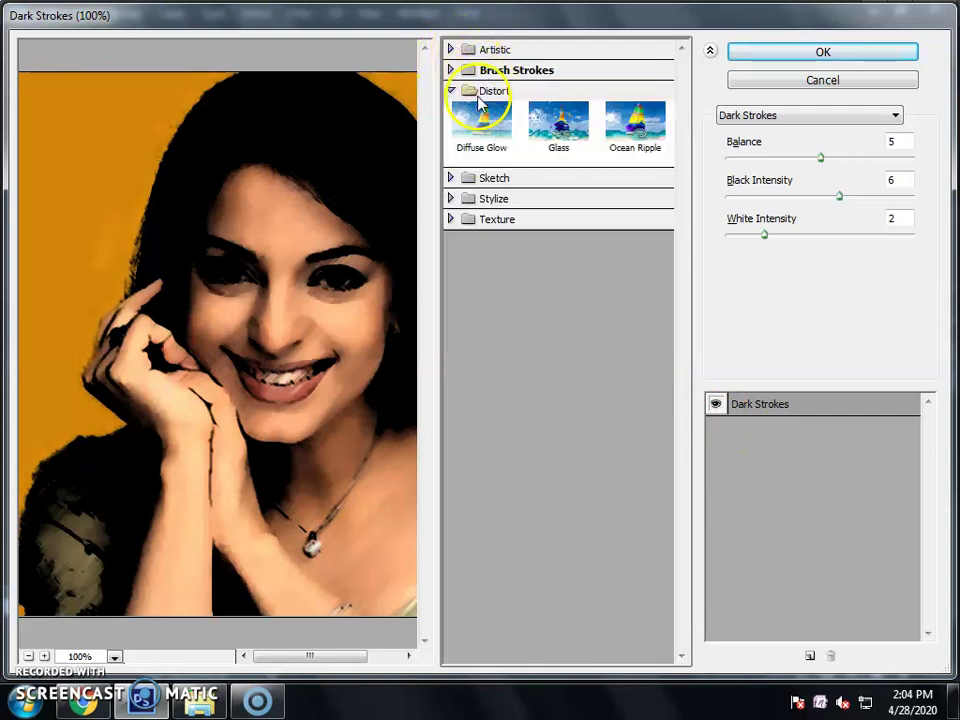
pyautogui.click(482, 118)
pyautogui.click(558, 120)
pyautogui.click(640, 122)
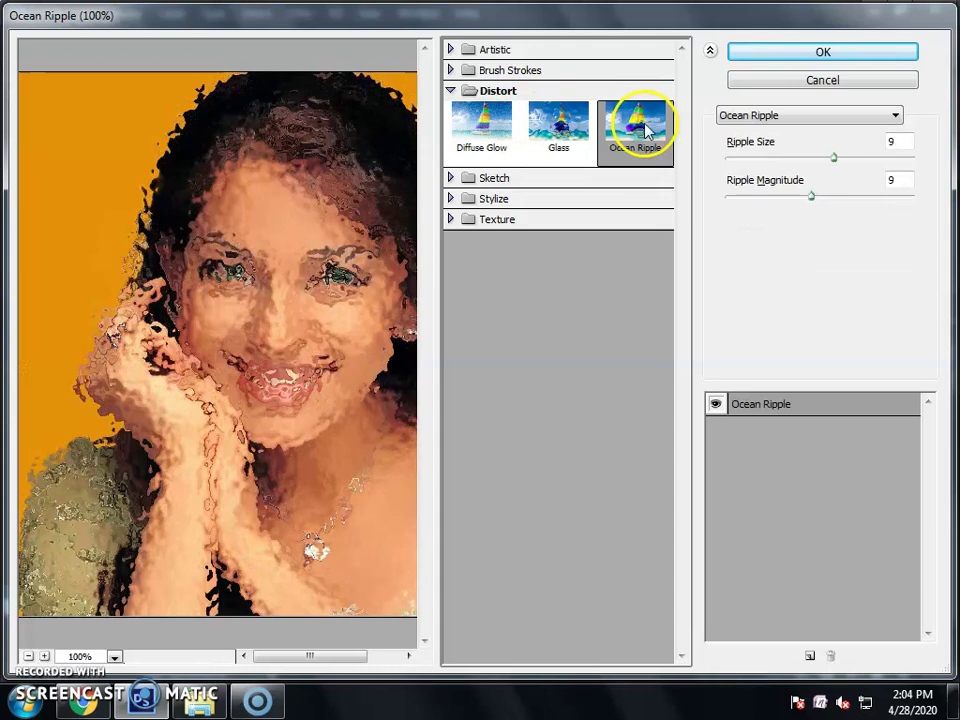
# Preview Sketch filters Chrome, Conté Crayon and Graphic Pen, plus Stylize's Glowing Edges.
pyautogui.click(489, 90)
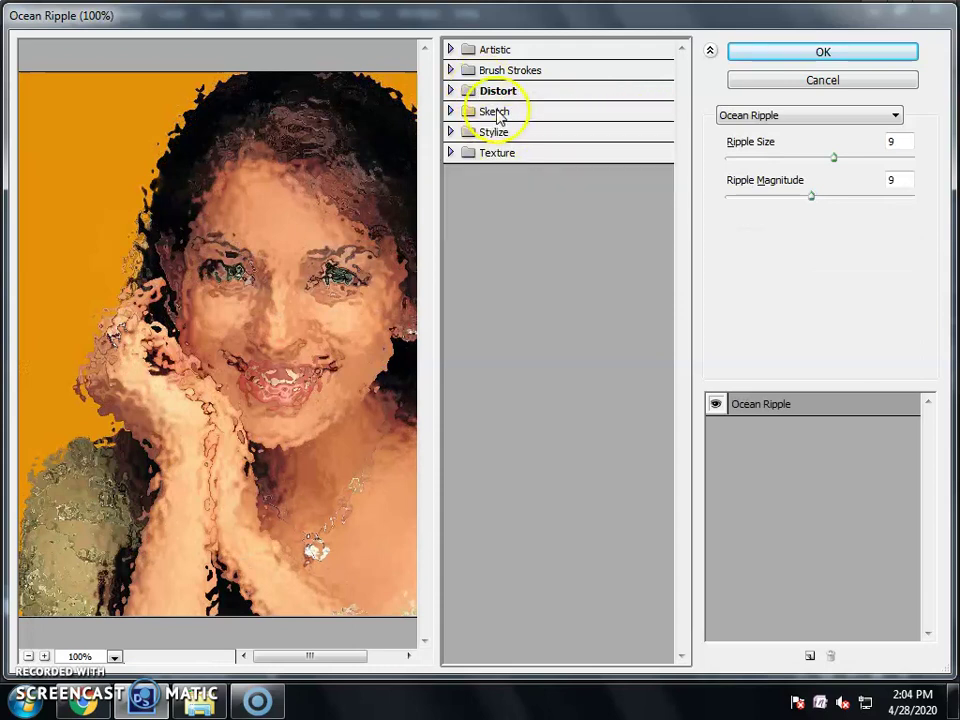
pyautogui.click(495, 111)
pyautogui.click(486, 207)
pyautogui.click(558, 210)
pyautogui.click(635, 210)
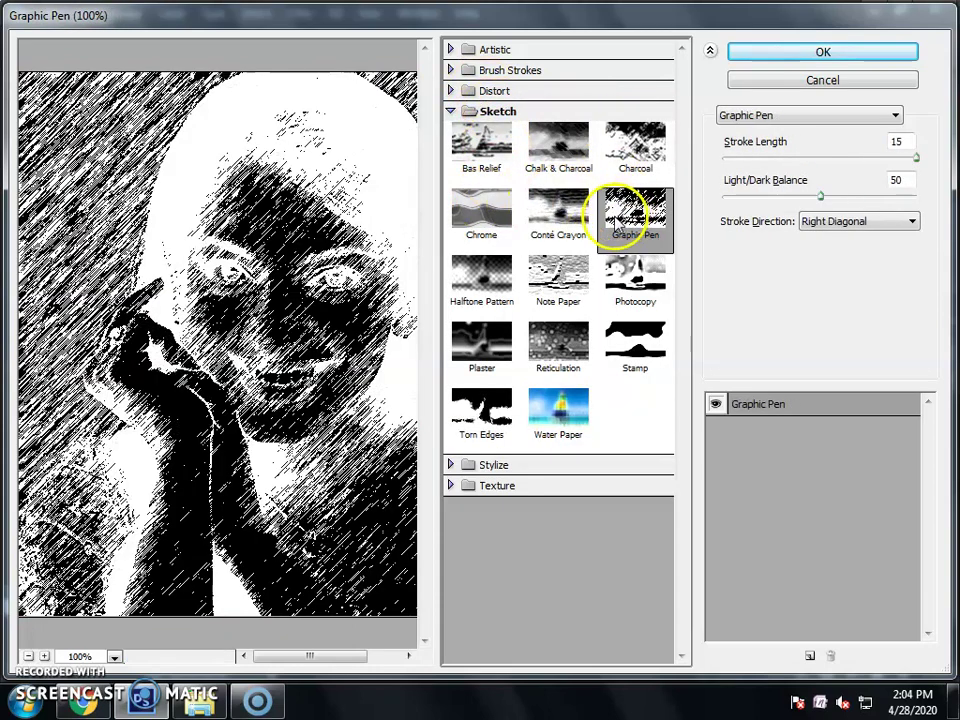
pyautogui.click(640, 111)
pyautogui.click(497, 132)
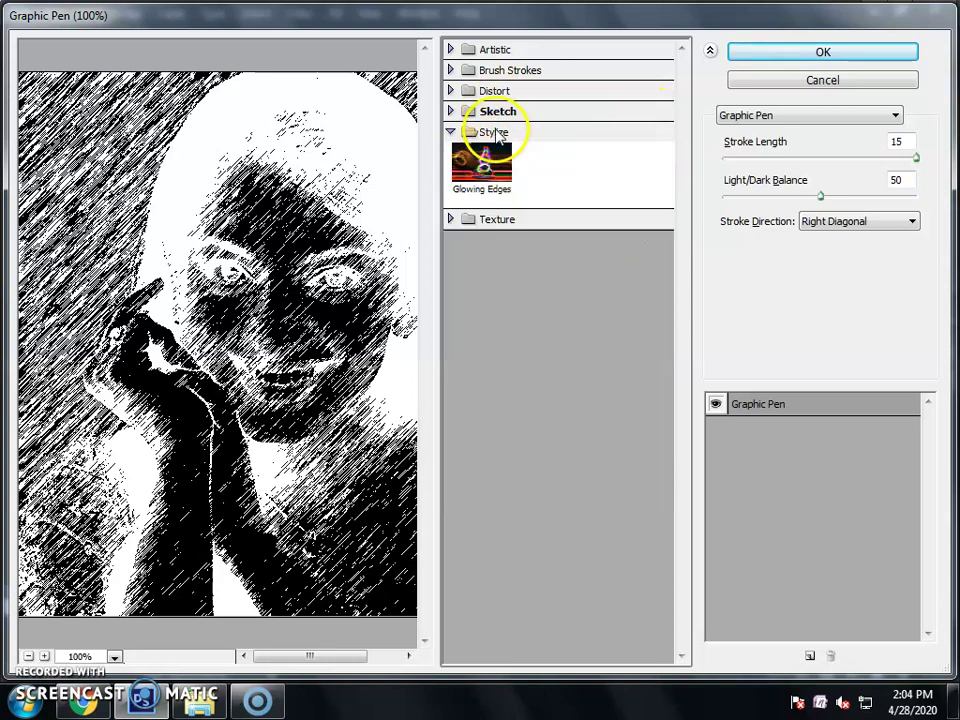
pyautogui.click(488, 172)
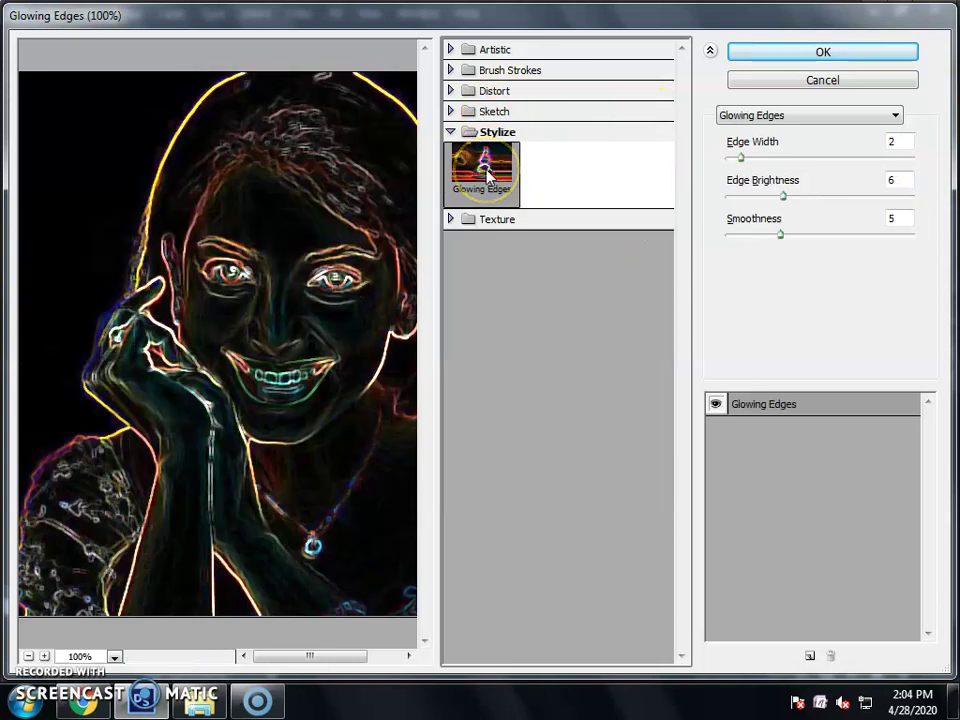
pyautogui.click(490, 134)
# Compare Texture filters and apply Texturizer with Canvas texture, 100% scaling, Relief 4.
pyautogui.click(478, 152)
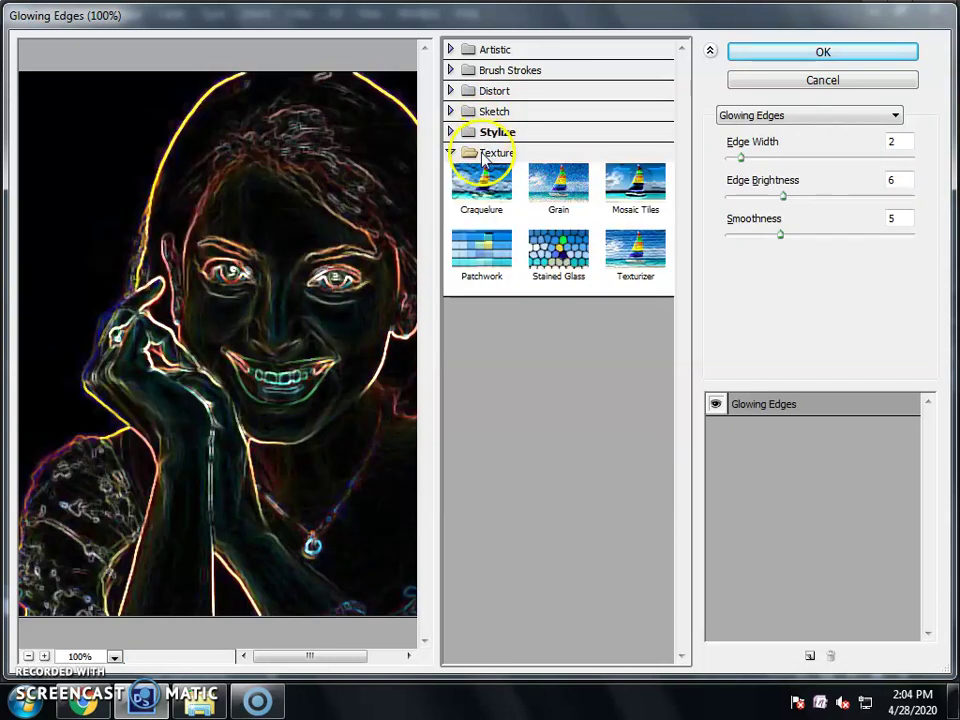
pyautogui.click(478, 200)
pyautogui.click(492, 252)
pyautogui.click(540, 243)
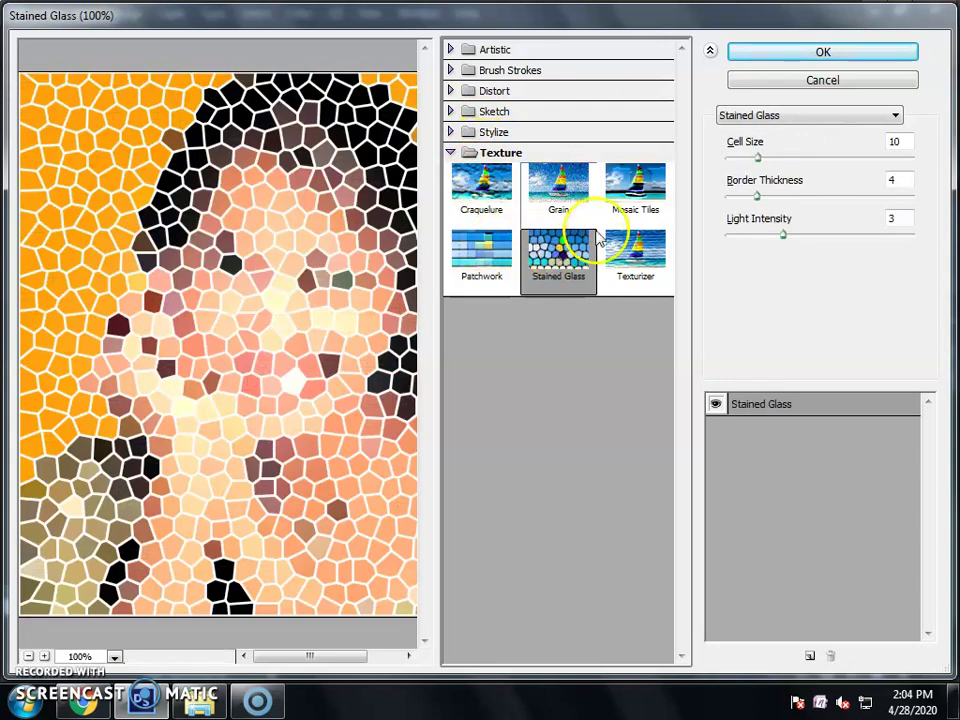
pyautogui.click(626, 202)
pyautogui.click(612, 250)
pyautogui.click(482, 240)
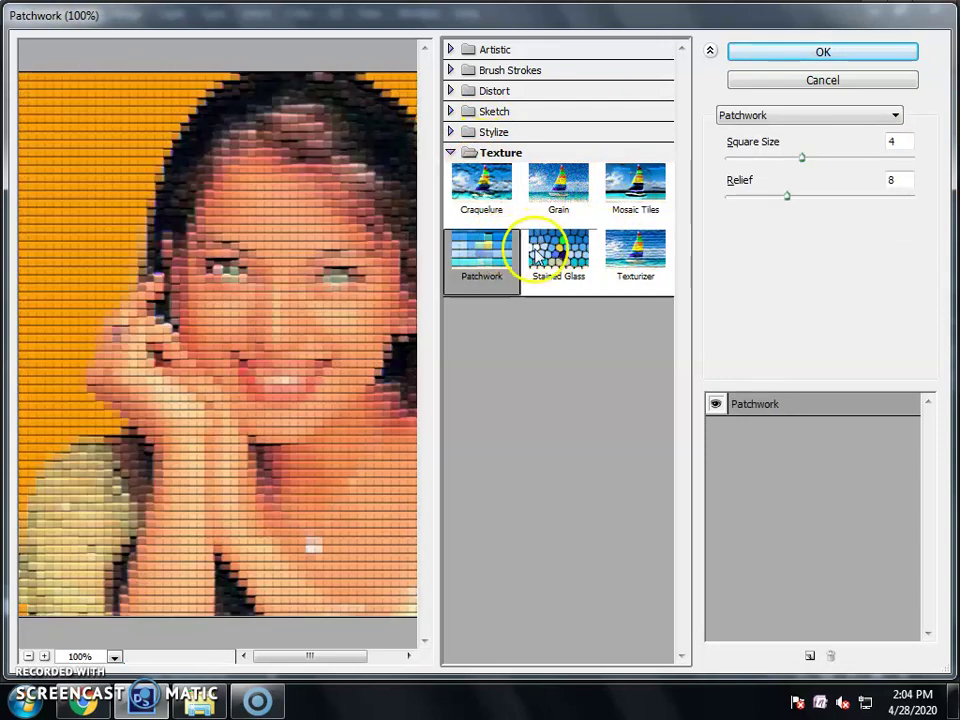
pyautogui.click(614, 248)
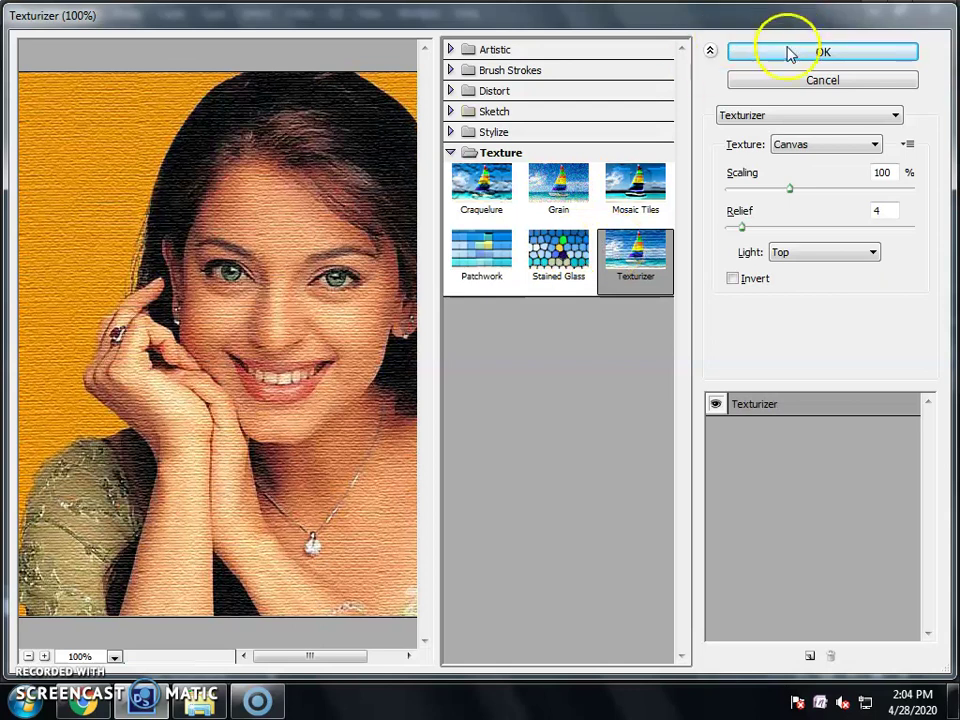
pyautogui.click(789, 51)
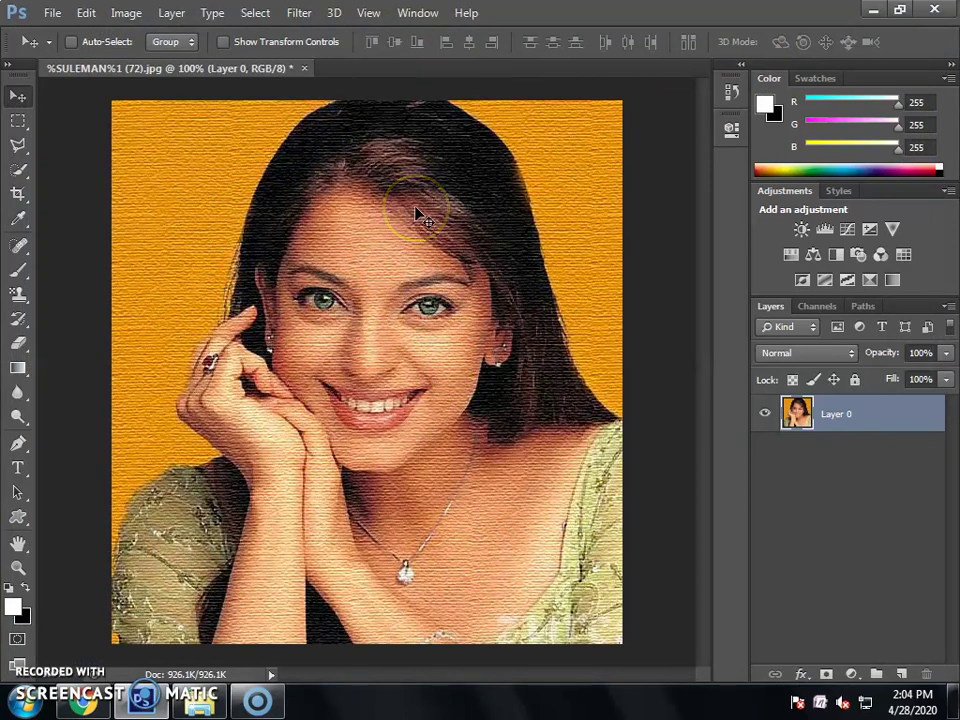
pyautogui.click(411, 167)
# Discard the textured portrait unsaved, then open the bridal portrait 1 (2).jpg.
pyautogui.click(306, 68)
pyautogui.click(325, 239)
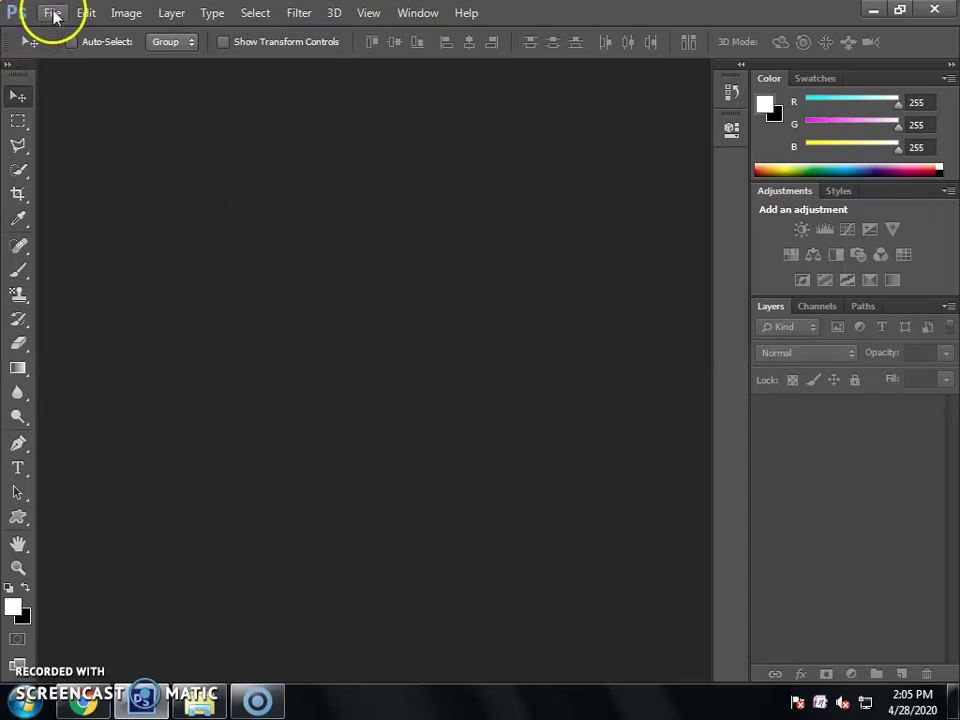
pyautogui.click(53, 13)
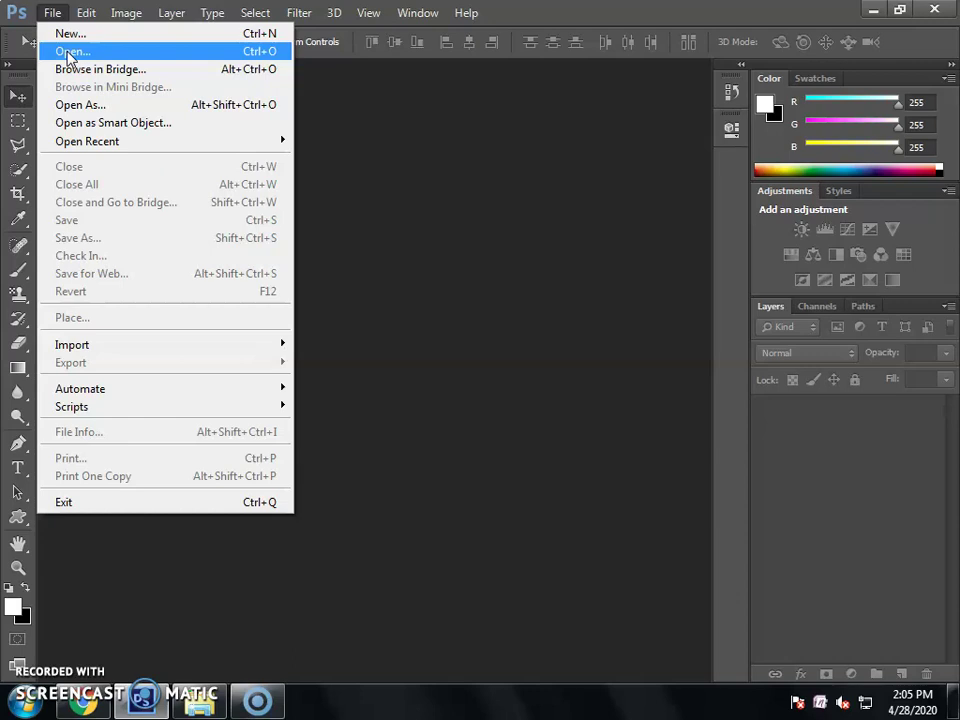
pyautogui.click(69, 55)
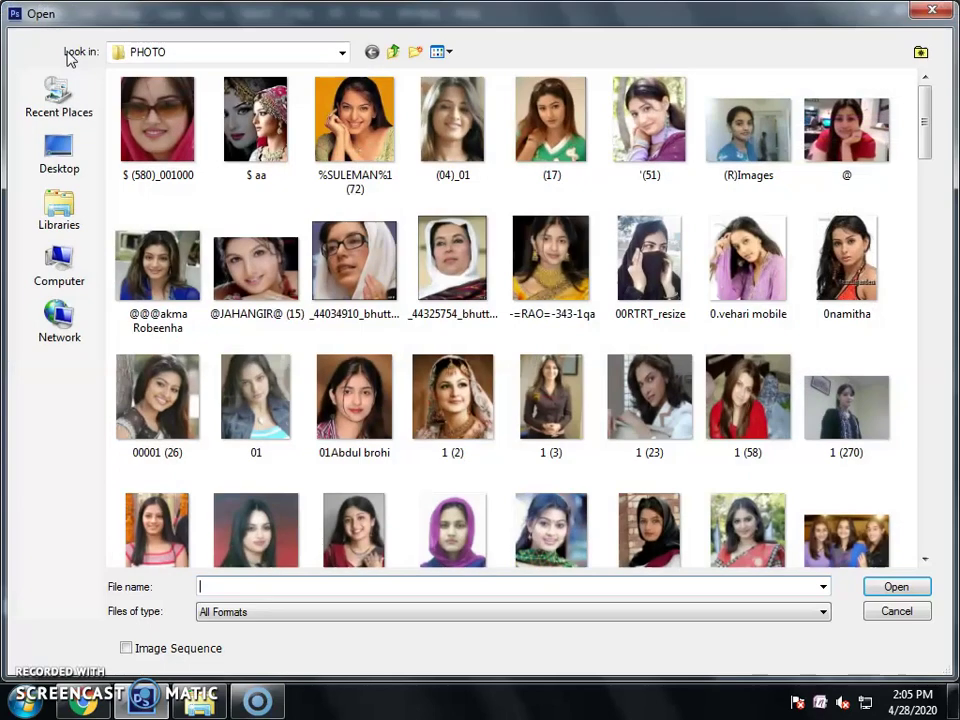
pyautogui.doubleClick(445, 425)
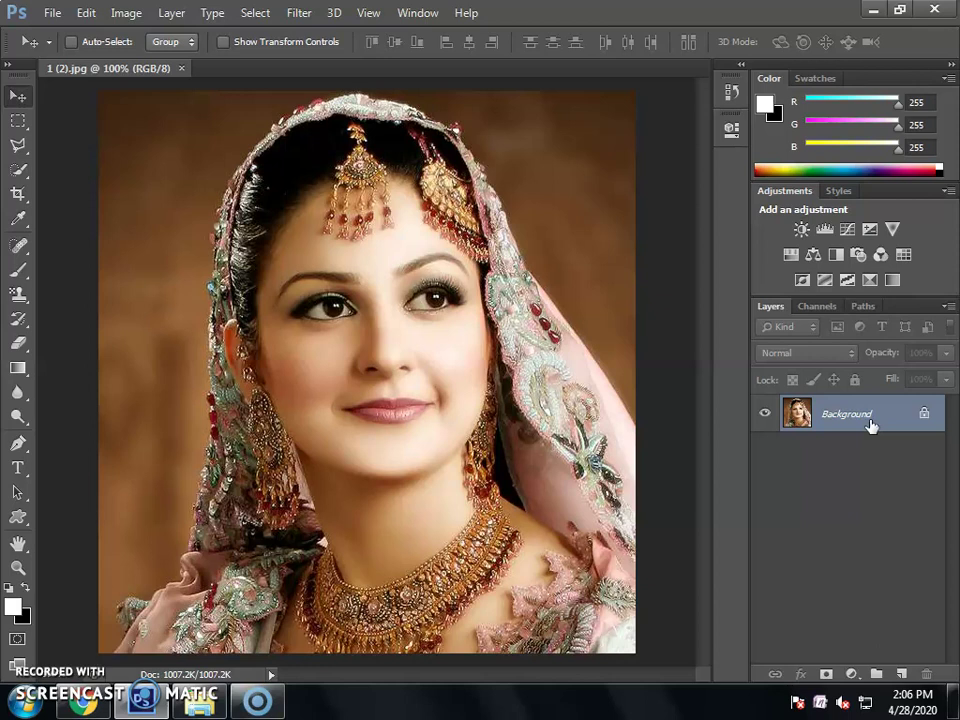
# Turn the bridal portrait's Background into Layer 0 and bring up the Filter menu.
pyautogui.click(889, 404)
pyautogui.doubleClick(851, 412)
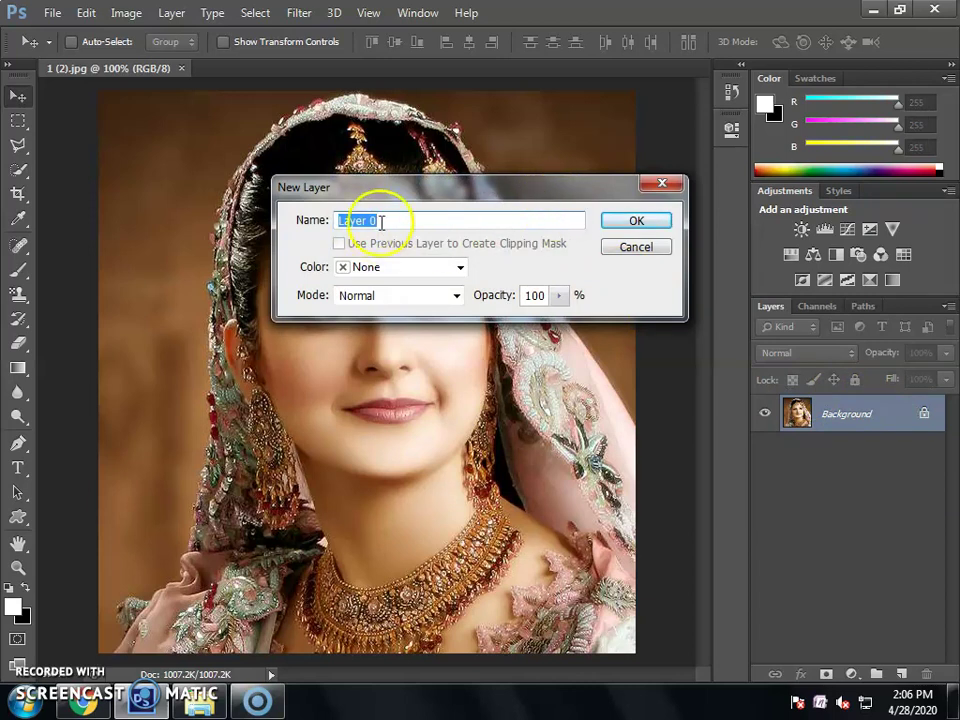
pyautogui.click(645, 221)
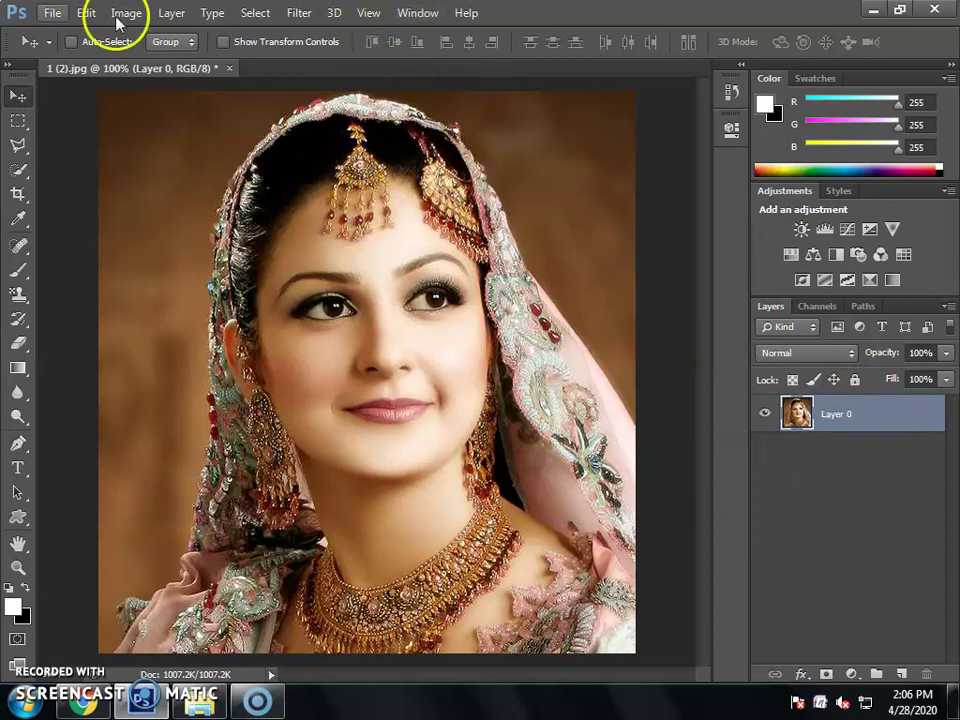
pyautogui.click(309, 20)
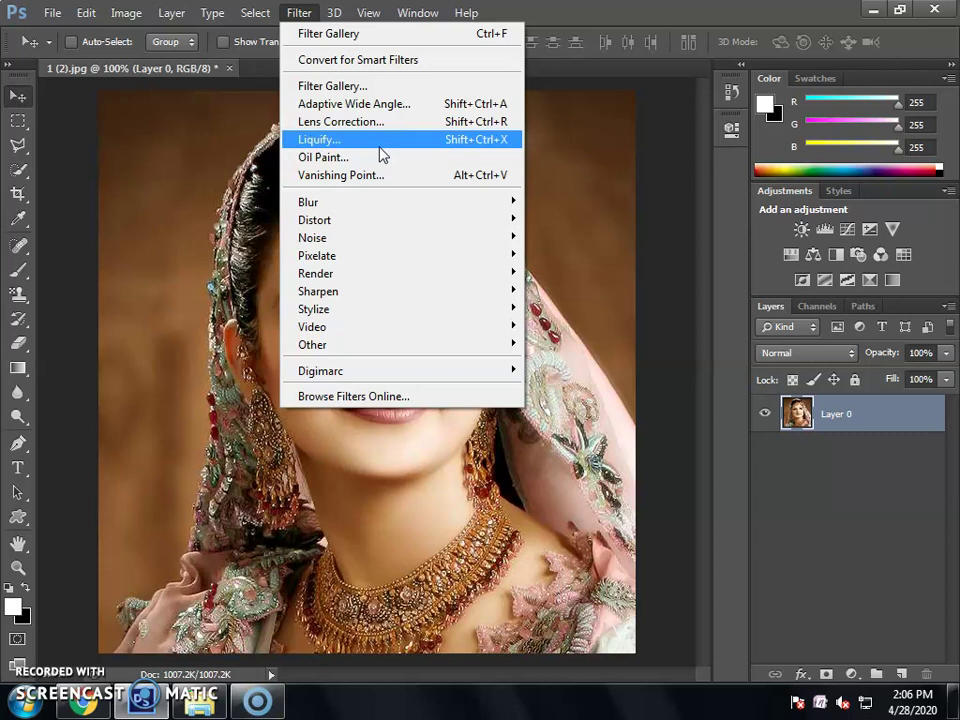
# In Liquify, undo earlier warps, drag the right head ornament and veil down, and smear the left scarf.
pyautogui.click(390, 140)
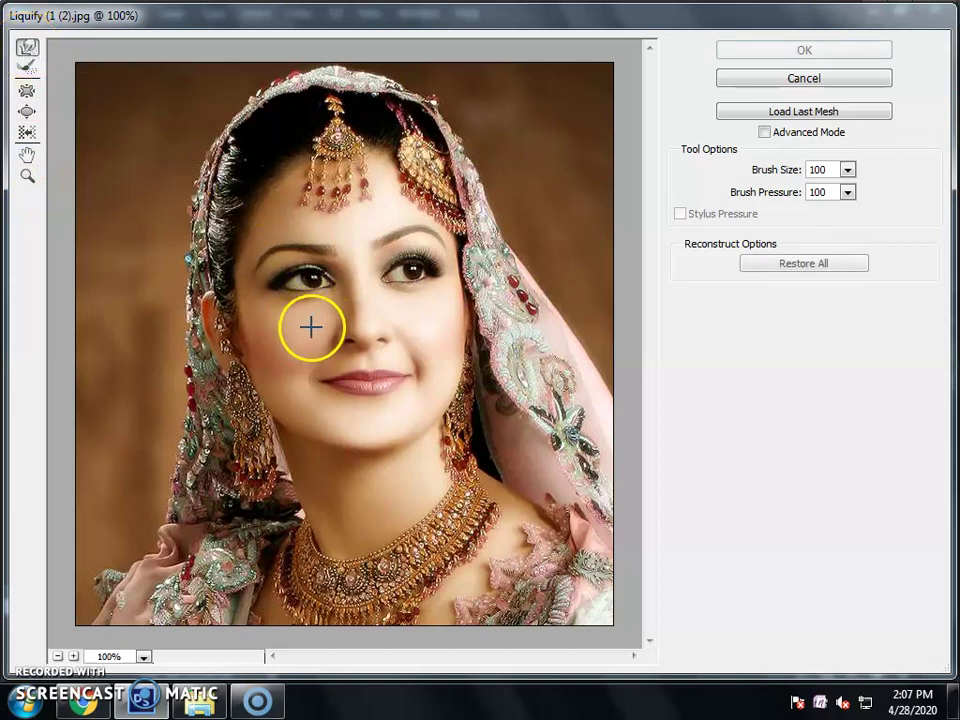
pyautogui.hotkey('ctrl', 'alt', 'z')
pyautogui.hotkey('ctrl', 'alt', 'z')
pyautogui.hotkey('ctrl', 'alt', 'z')
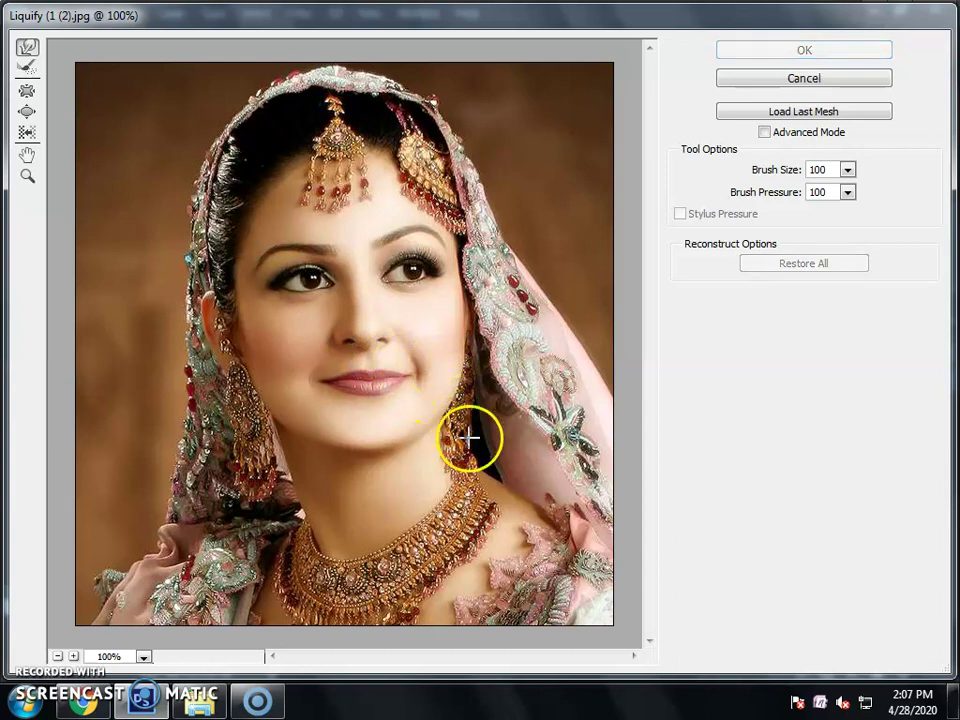
pyautogui.moveTo(450, 450); pyautogui.dragTo(454, 452)
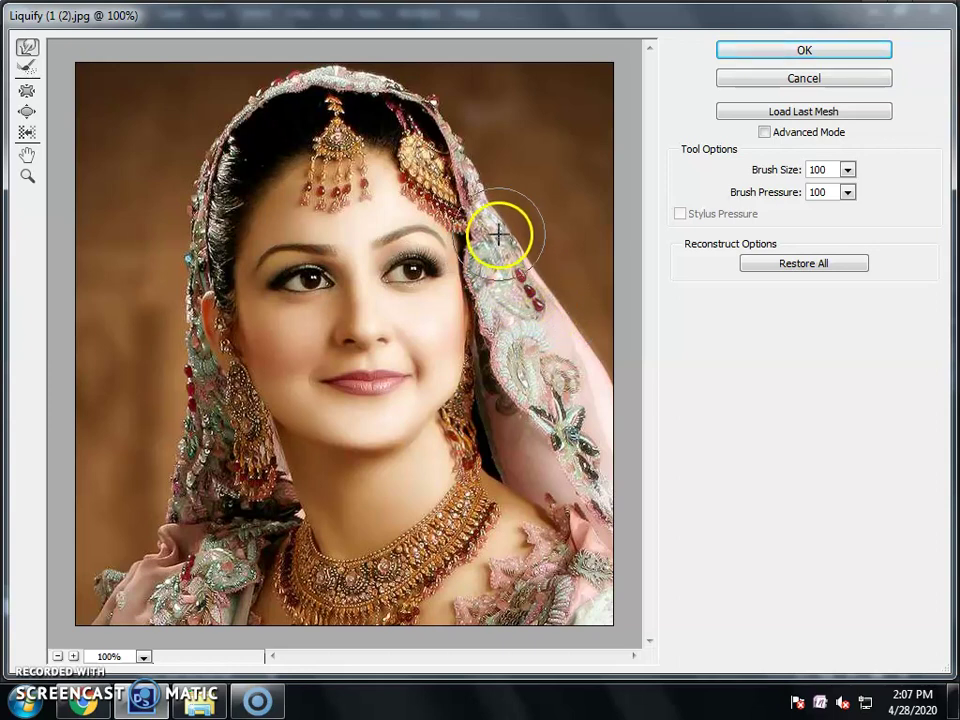
pyautogui.moveTo(471, 188)
pyautogui.mouseDown()
pyautogui.moveTo(484, 203)
pyautogui.moveTo(455, 133)
pyautogui.moveTo(418, 90)
pyautogui.moveTo(332, 64)
pyautogui.moveTo(257, 90)
pyautogui.moveTo(229, 118)
pyautogui.mouseUp()
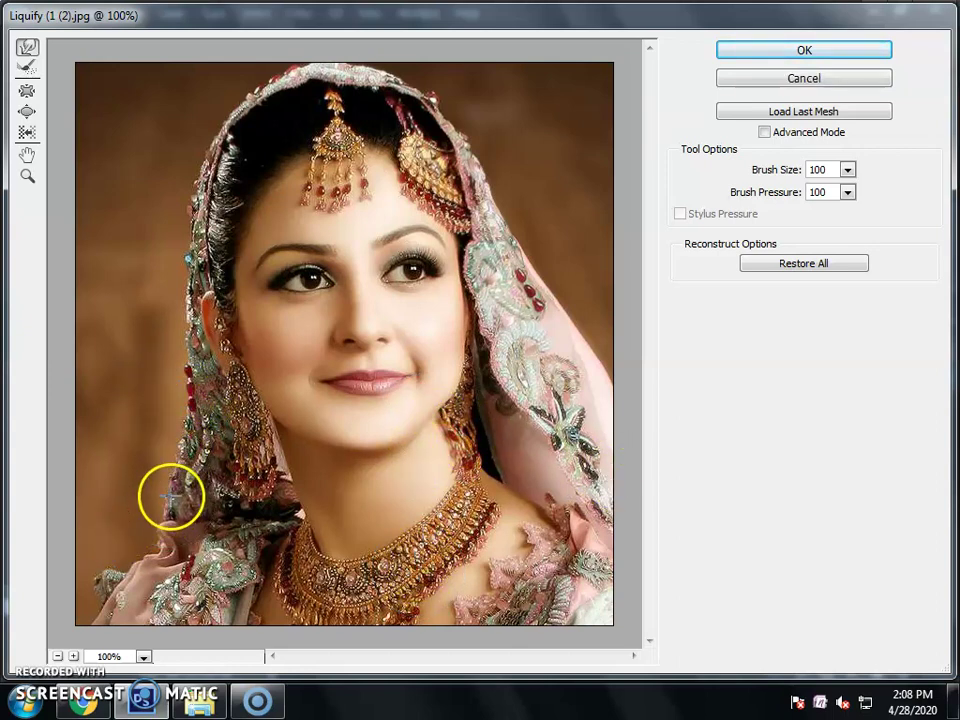
pyautogui.moveTo(205, 454)
pyautogui.mouseDown()
pyautogui.moveTo(190, 335)
pyautogui.moveTo(199, 476)
pyautogui.moveTo(199, 422)
pyautogui.moveTo(183, 476)
pyautogui.moveTo(189, 381)
pyautogui.moveTo(214, 589)
pyautogui.moveTo(161, 546)
pyautogui.moveTo(152, 559)
pyautogui.mouseUp()
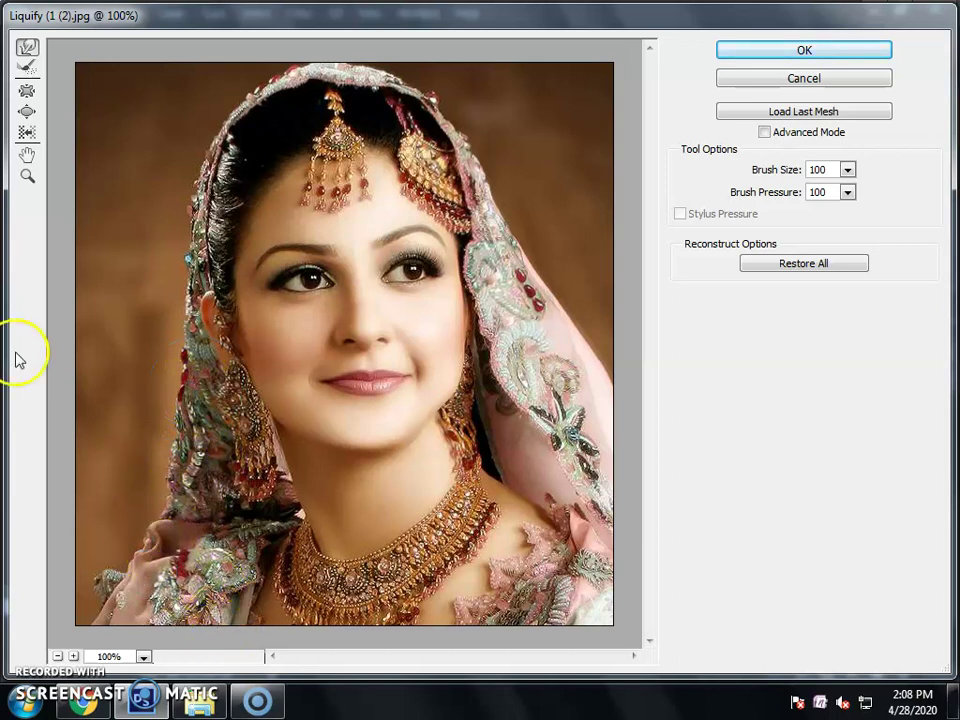
# Pucker the right eye slightly, then try Bloat on the left eye and undo it.
pyautogui.click(29, 90)
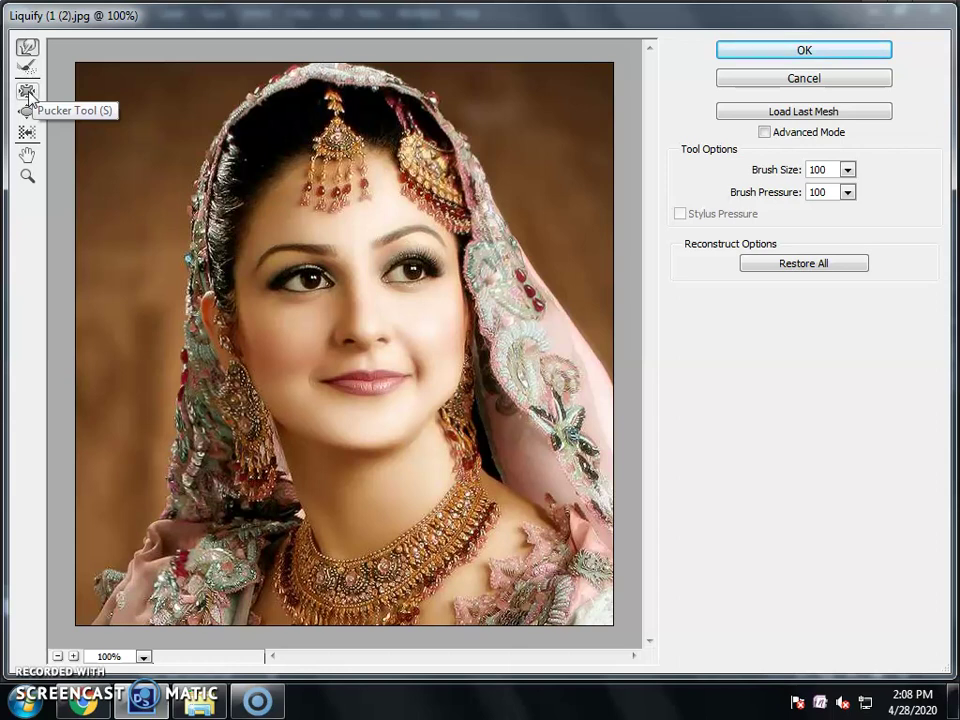
pyautogui.click(29, 92)
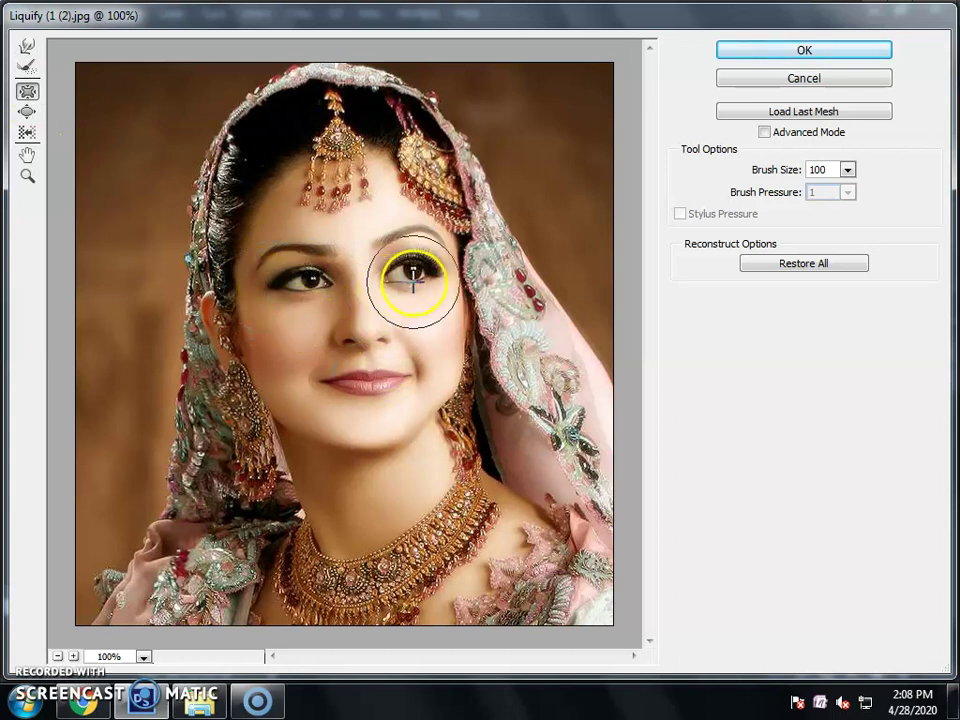
pyautogui.moveTo(429, 261); pyautogui.dragTo(398, 270)
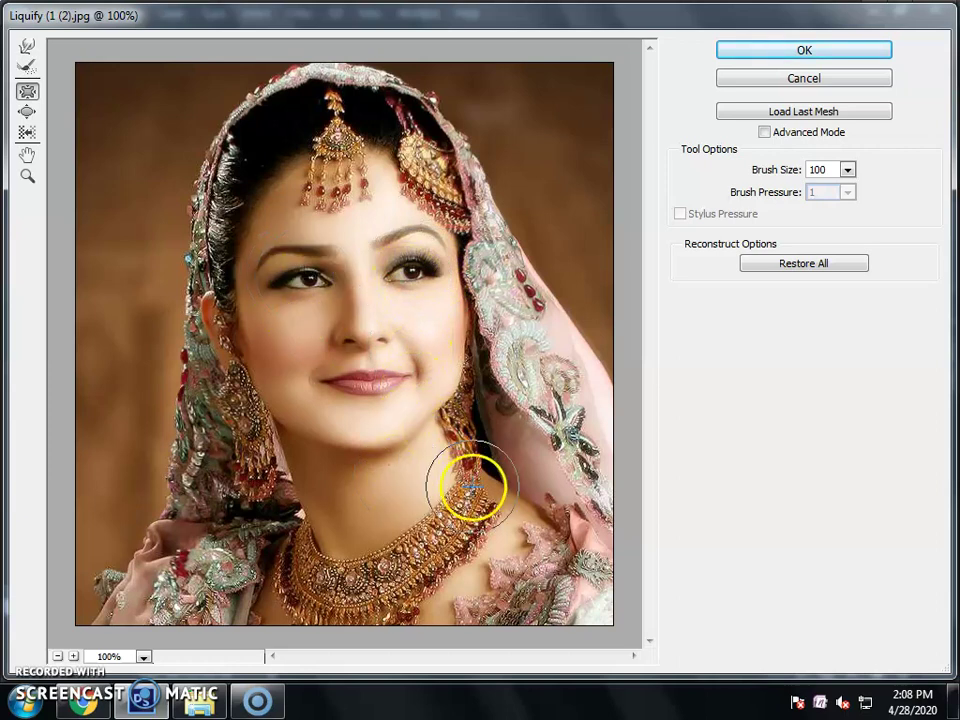
pyautogui.click(27, 111)
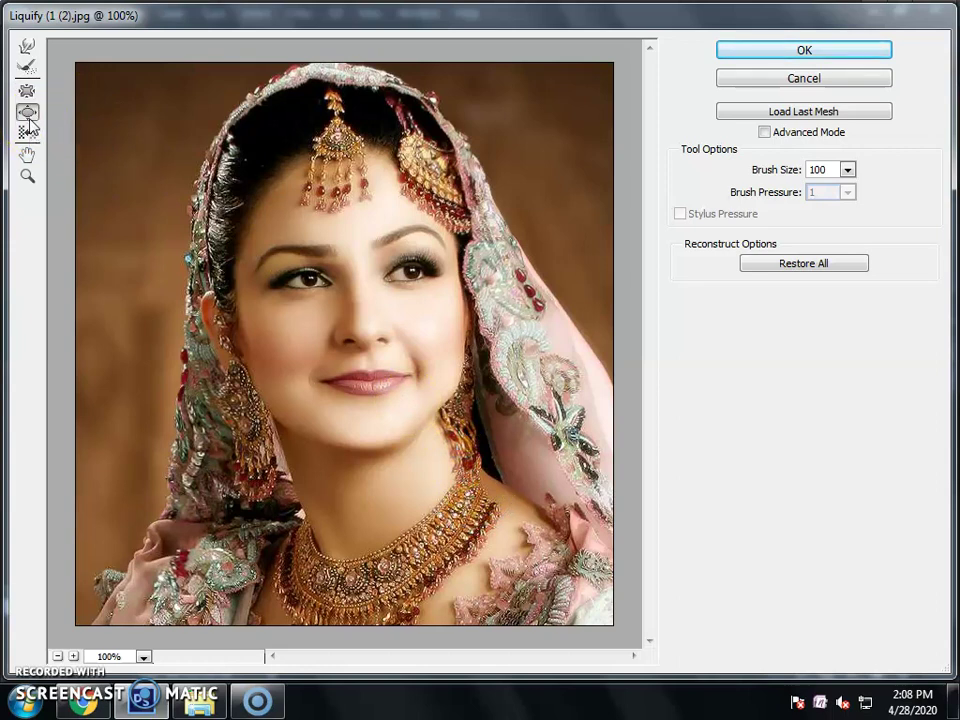
pyautogui.moveTo(350, 311); pyautogui.dragTo(310, 281)
pyautogui.hotkey('ctrl', 'z')
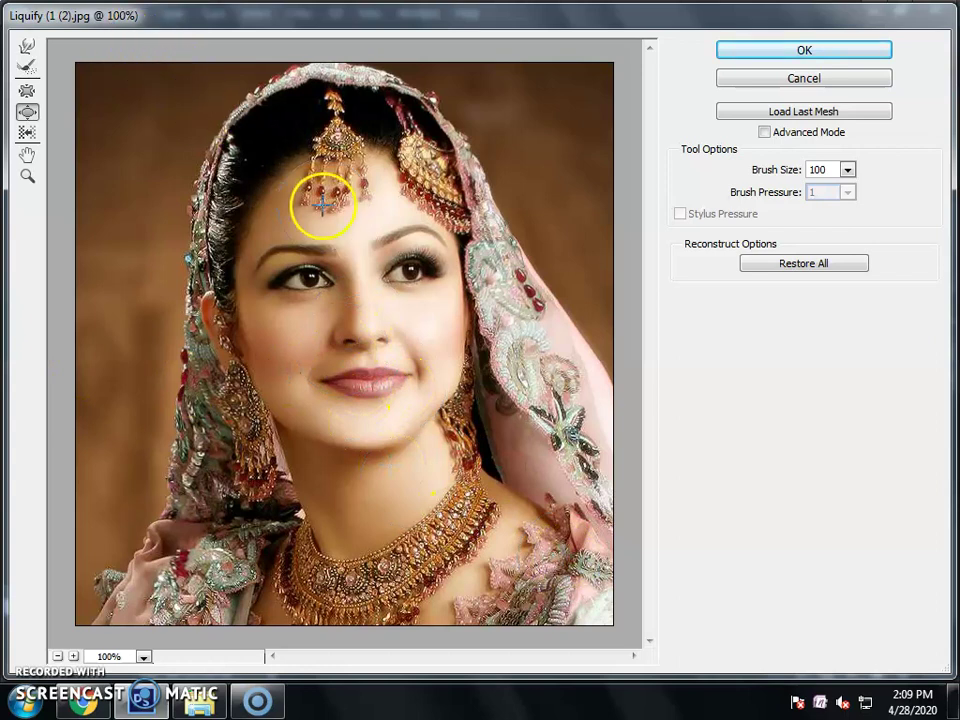
# Push the veil edge by the right ornament downward into a curved streak with Push Left.
pyautogui.click(27, 133)
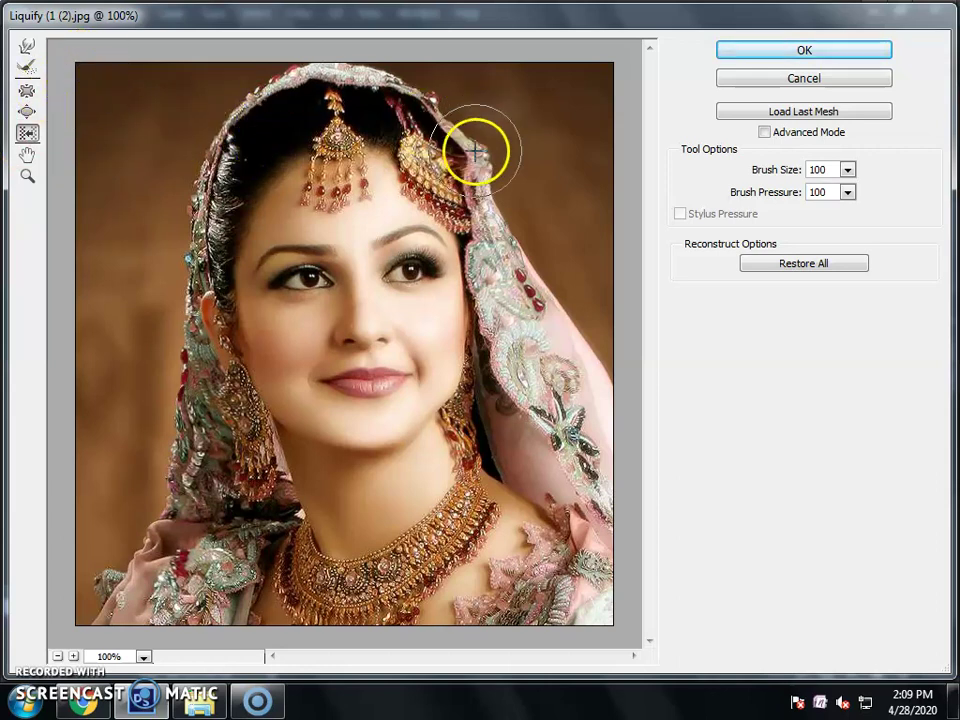
pyautogui.moveTo(471, 144)
pyautogui.mouseDown()
pyautogui.moveTo(493, 207)
pyautogui.moveTo(459, 174)
pyautogui.moveTo(474, 188)
pyautogui.mouseUp()
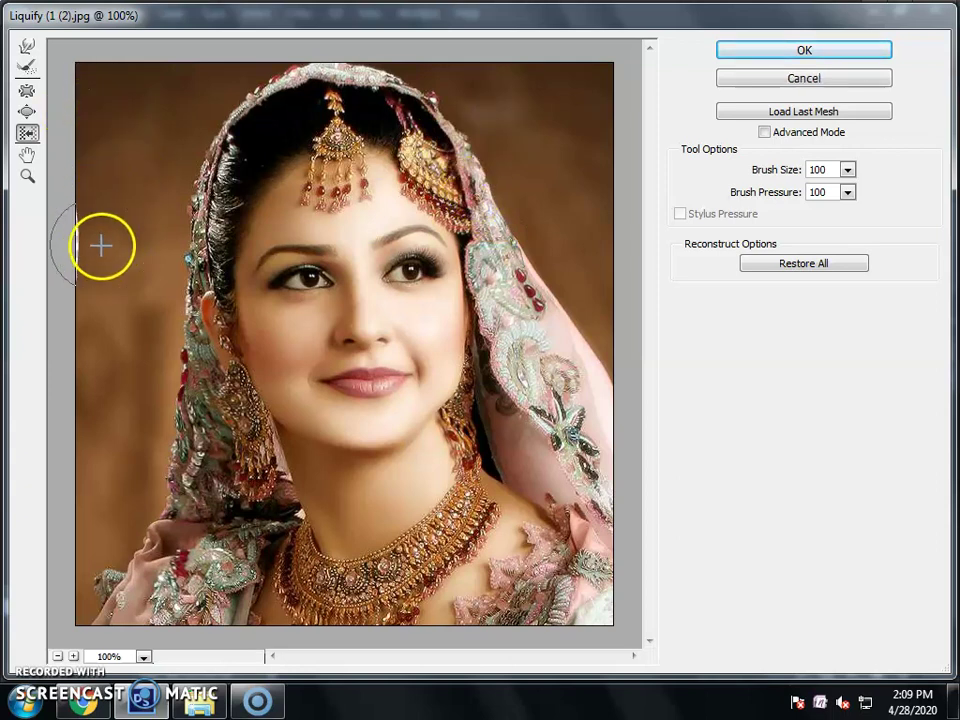
pyautogui.click(27, 156)
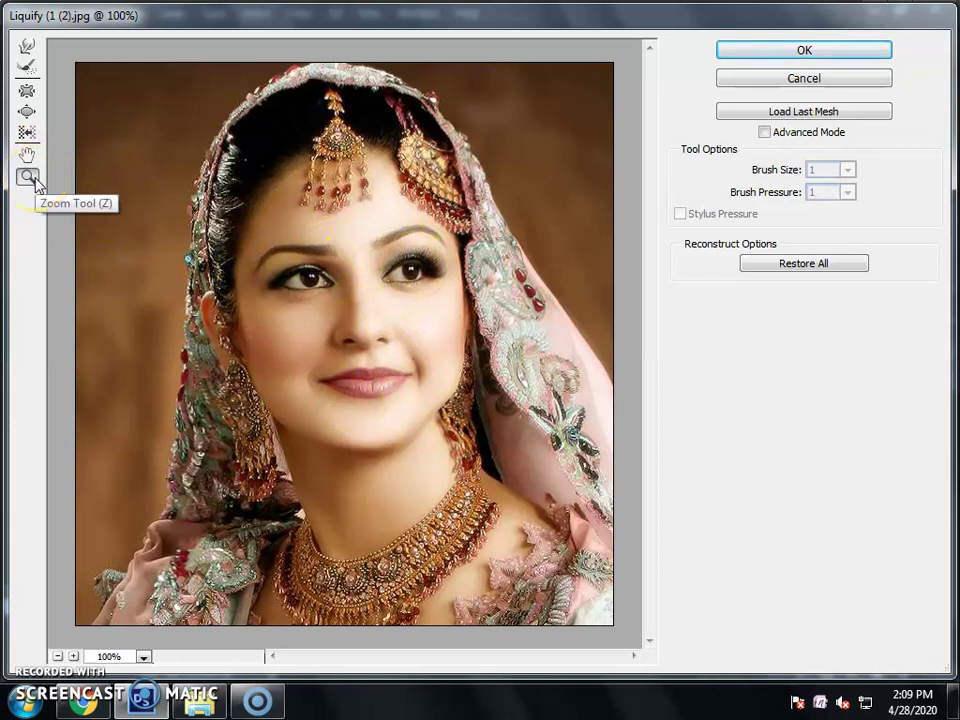
pyautogui.click(300, 276)
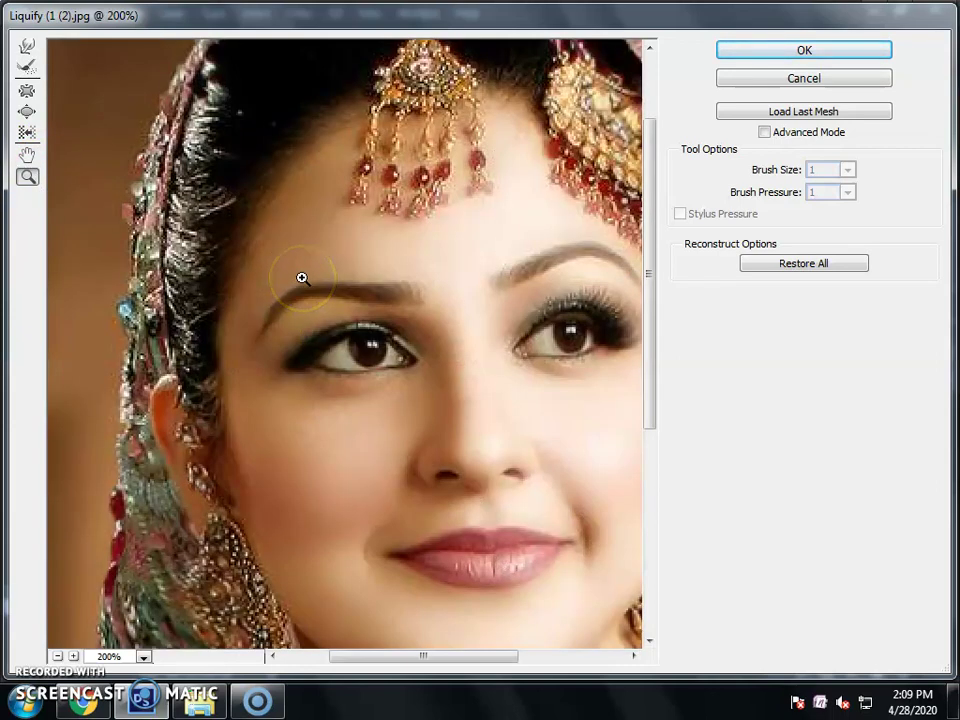
pyautogui.scroll(-3, 214, 218)
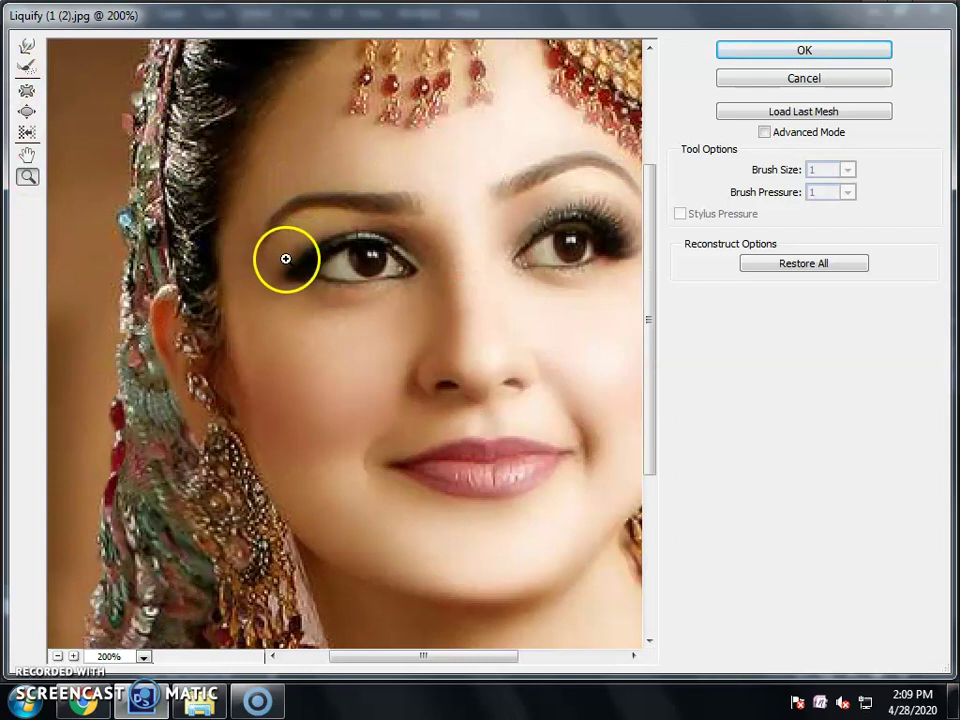
pyautogui.scroll(-10, 286, 259)
pyautogui.scroll(10, 286, 259)
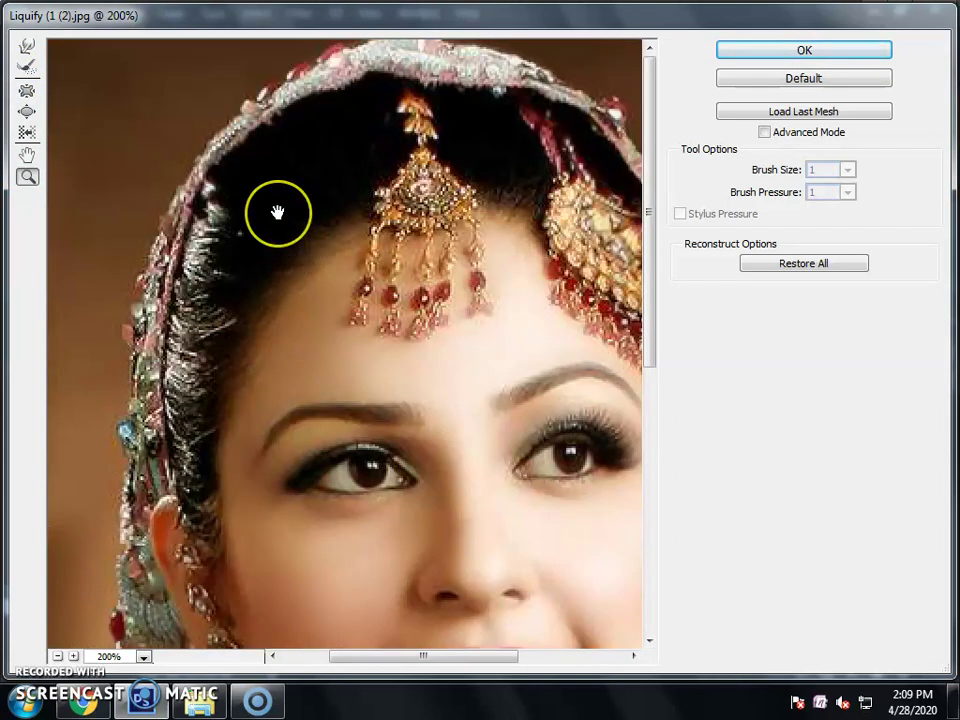
pyautogui.hotkey('ctrl', '-')
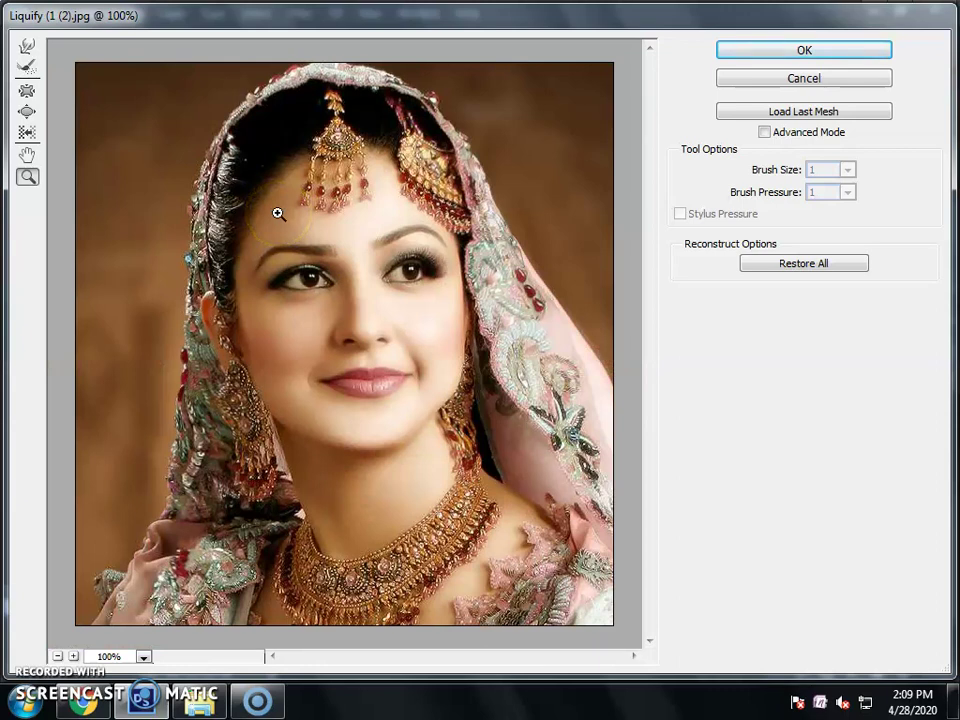
pyautogui.hotkey('ctrl', '-')
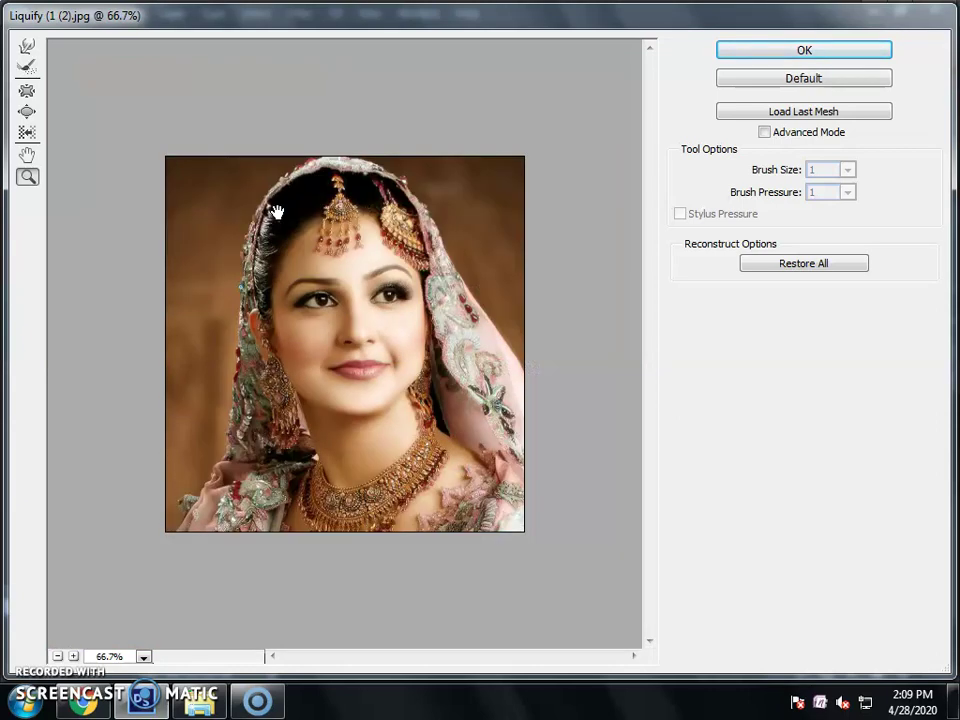
pyautogui.hotkey('ctrl', '+')
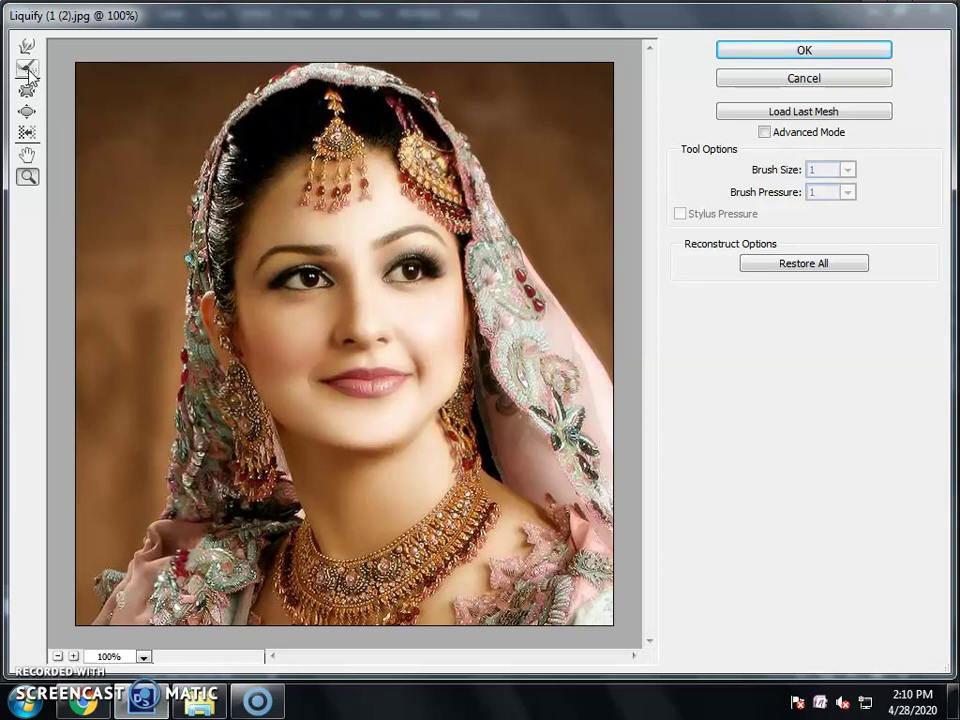
# Reconstruct the face, then the veil and shoulders at brush size 900, and apply Liquify.
pyautogui.click(28, 69)
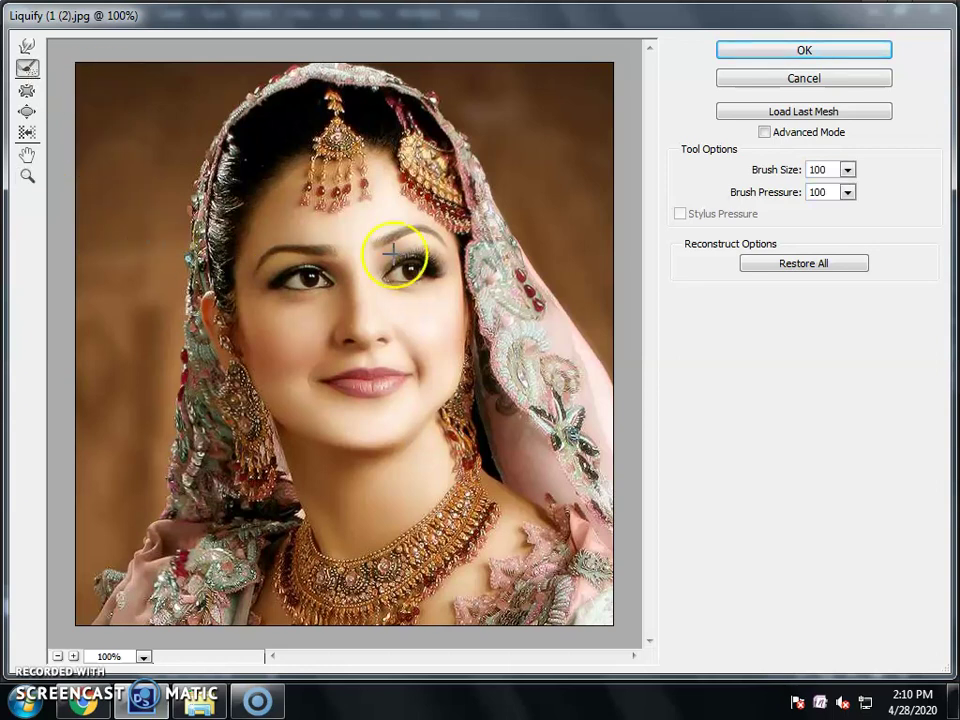
pyautogui.moveTo(262, 318)
pyautogui.mouseDown()
pyautogui.moveTo(385, 347)
pyautogui.moveTo(240, 332)
pyautogui.moveTo(188, 445)
pyautogui.moveTo(236, 135)
pyautogui.moveTo(531, 343)
pyautogui.moveTo(463, 304)
pyautogui.moveTo(495, 183)
pyautogui.moveTo(450, 103)
pyautogui.moveTo(385, 201)
pyautogui.mouseUp()
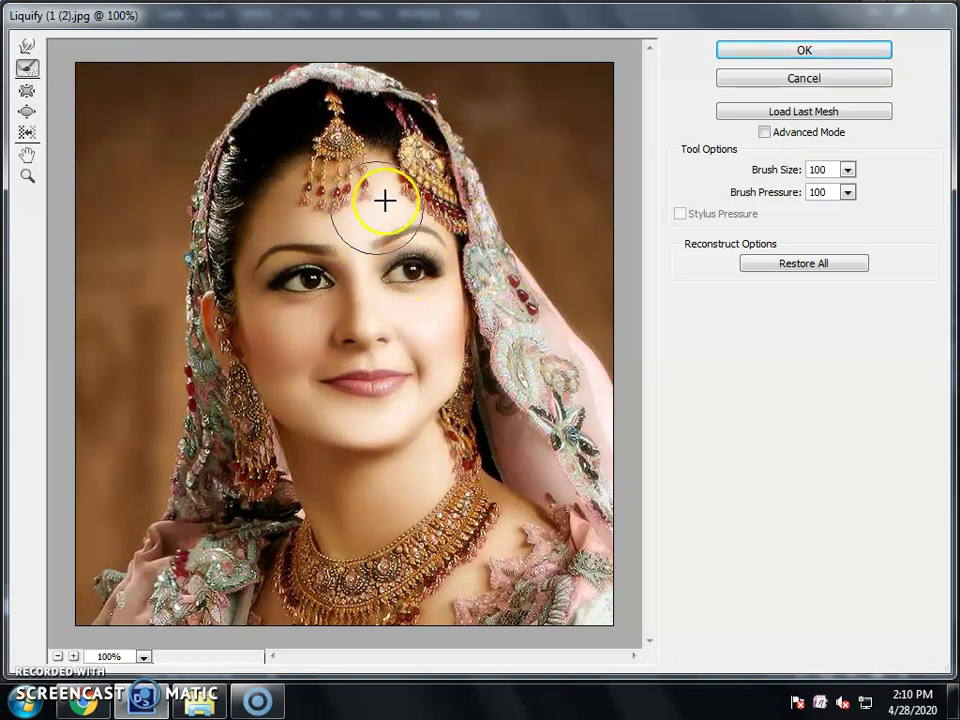
pyautogui.press(']')
pyautogui.press(']')
pyautogui.press(']')
pyautogui.press(']')
pyautogui.press(']')
pyautogui.press(']')
pyautogui.press(']')
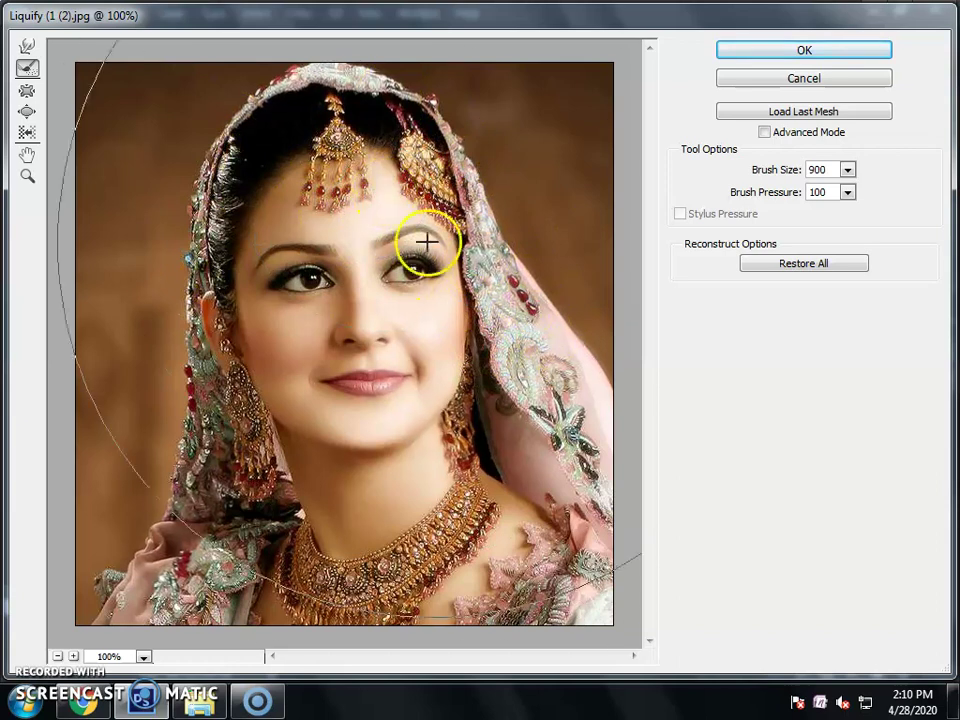
pyautogui.moveTo(238, 478)
pyautogui.mouseDown()
pyautogui.moveTo(285, 578)
pyautogui.moveTo(251, 86)
pyautogui.moveTo(582, 466)
pyautogui.mouseUp()
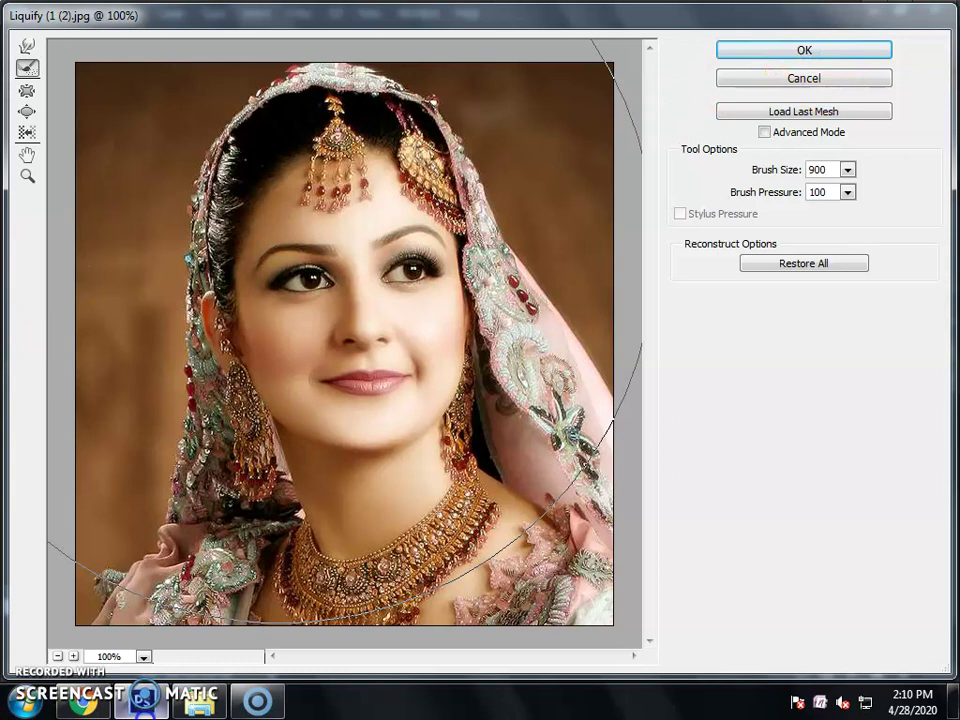
pyautogui.click(142, 700)
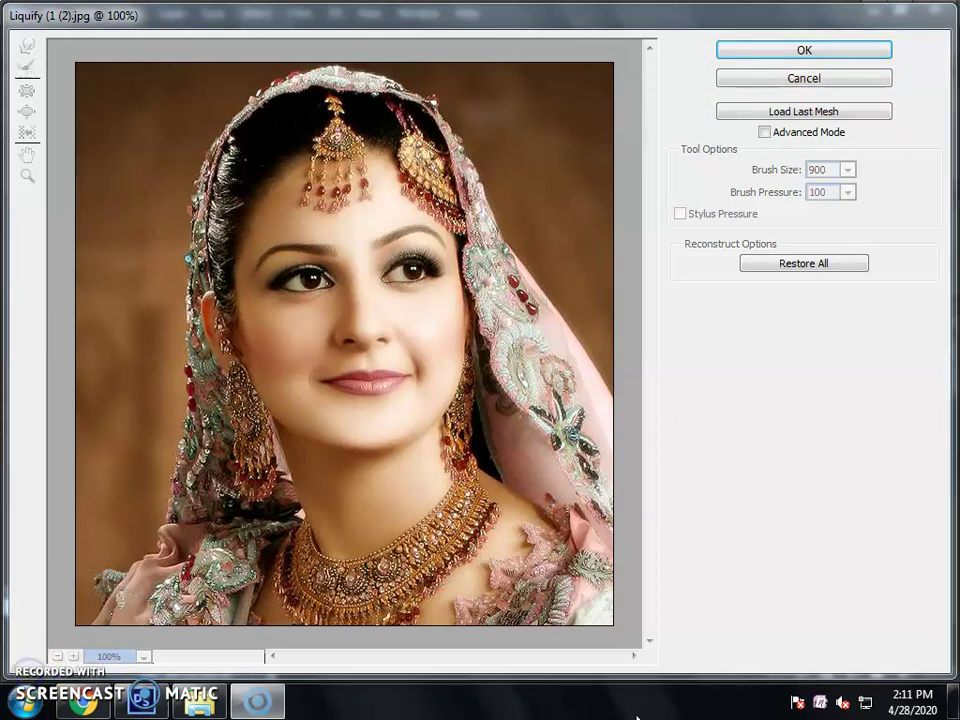